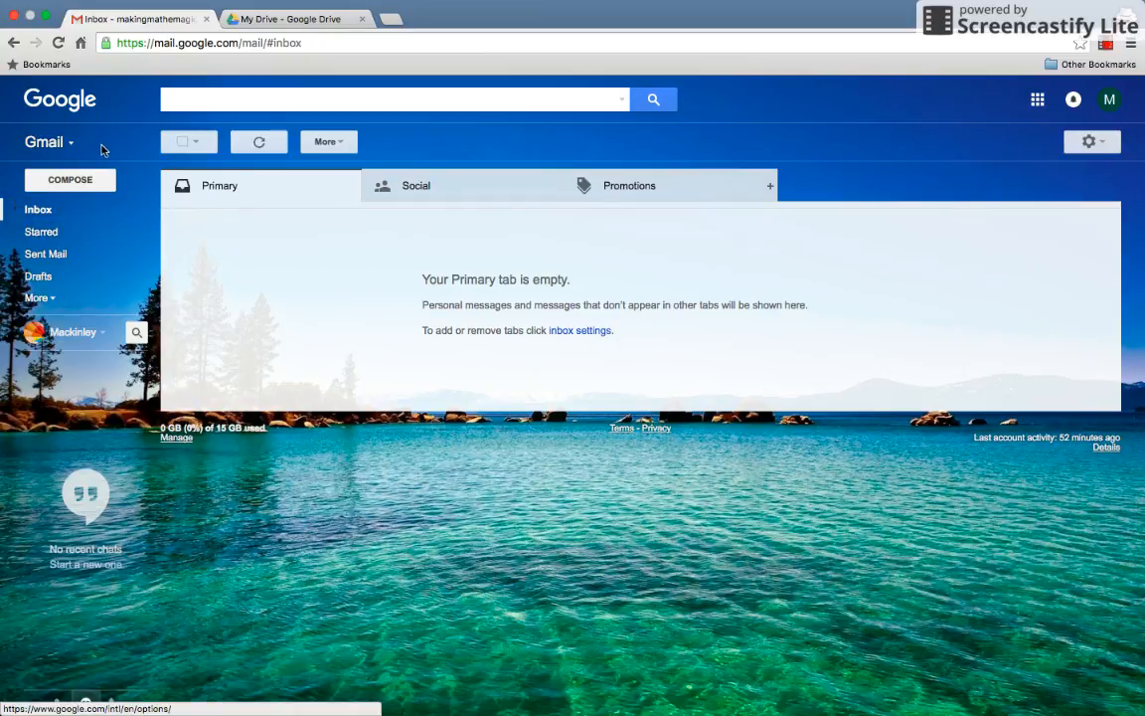
Open Google Drive in a new tab from Gmail's Google apps launcher.
{"action": "left_click", "coordinate": [1035, 107]}
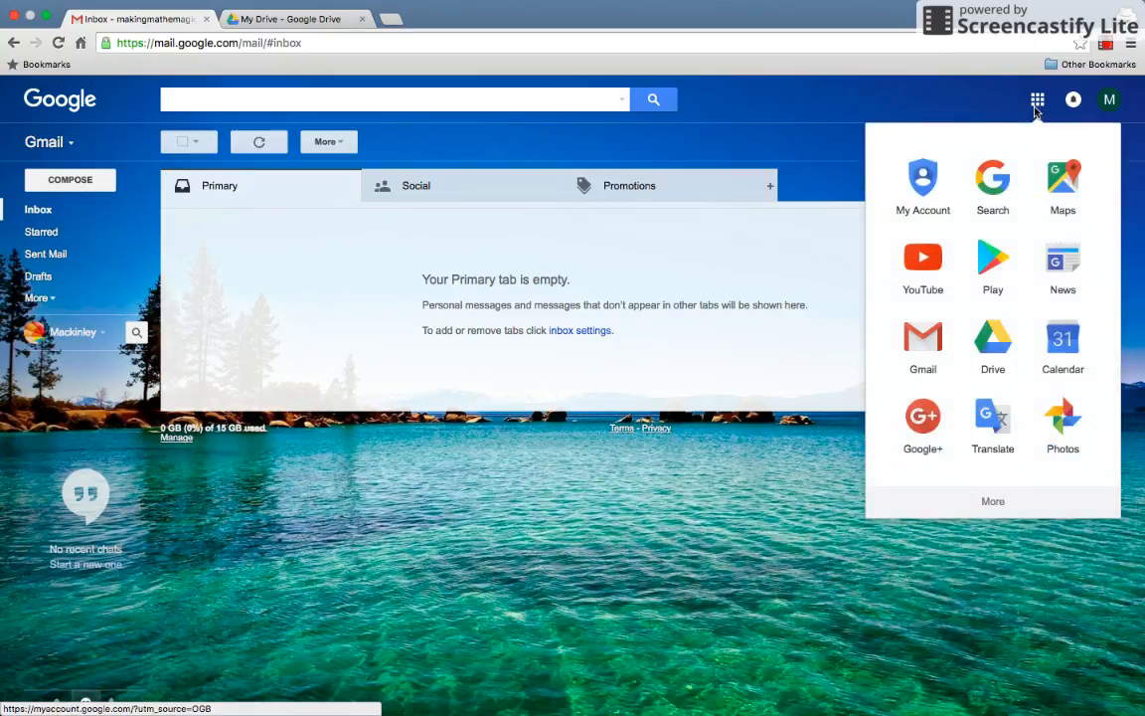
{"action": "left_click", "coordinate": [994, 344]}
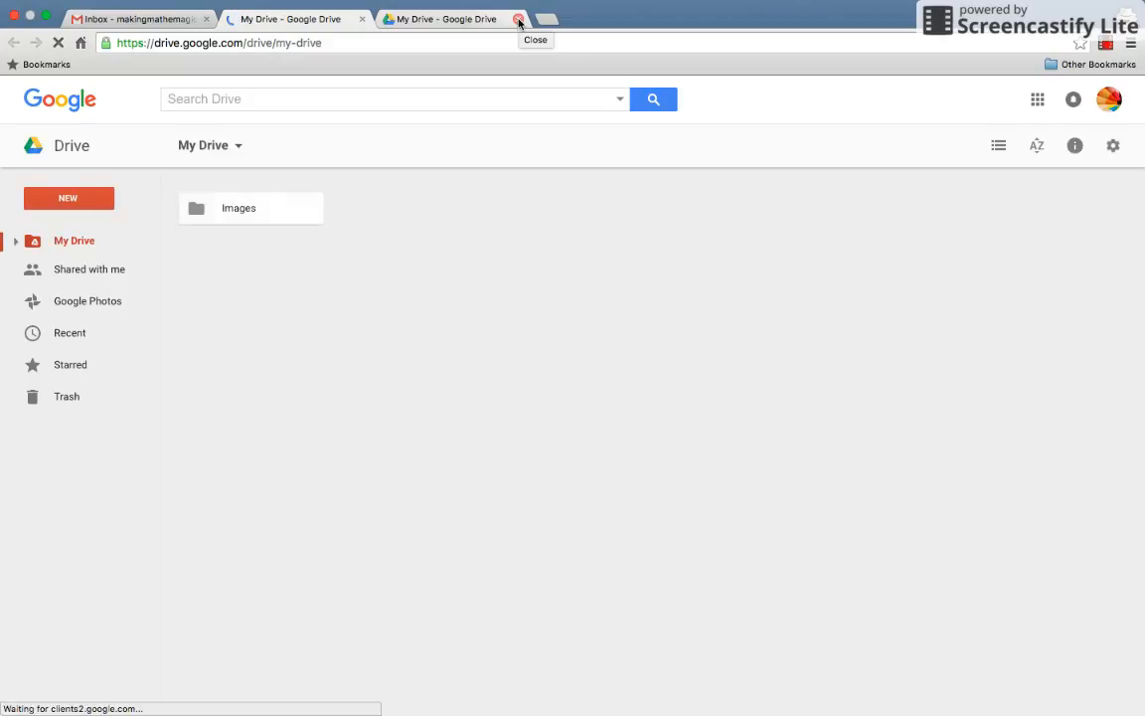
Close the duplicate Drive tab and create a new blank Google Docs document.
{"action": "left_click", "coordinate": [518, 20]}
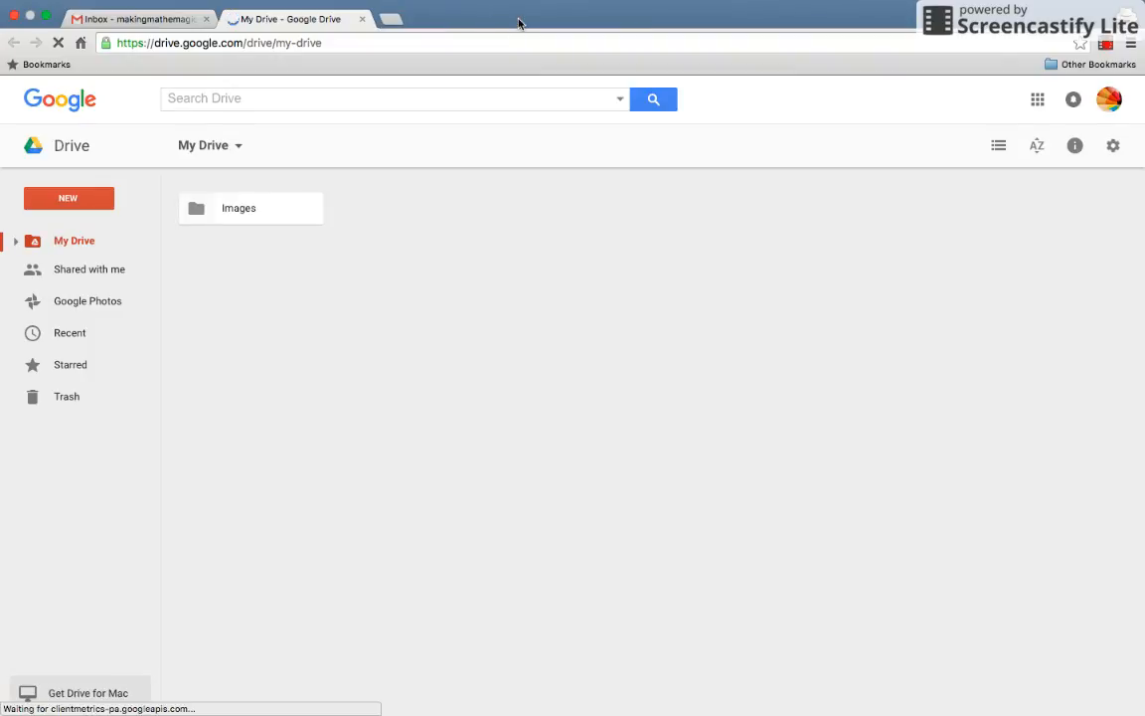
{"action": "mouse_move", "coordinate": [79, 463]}
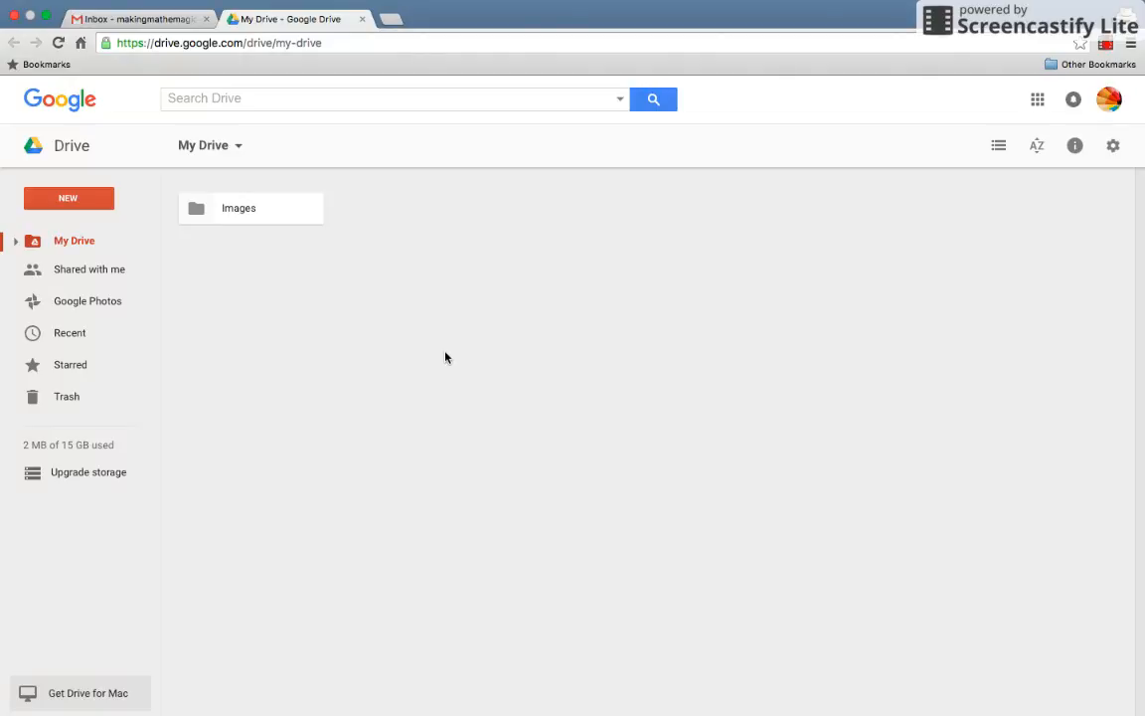
{"action": "left_click", "coordinate": [85, 204]}
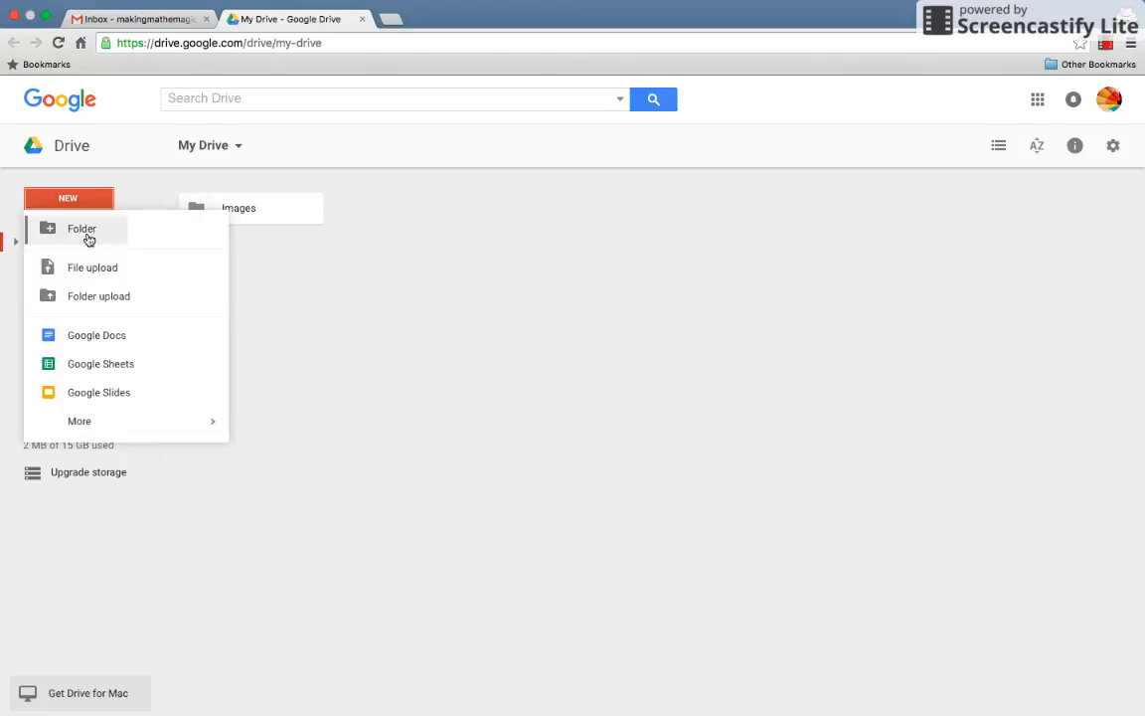
{"action": "left_click", "coordinate": [94, 350]}
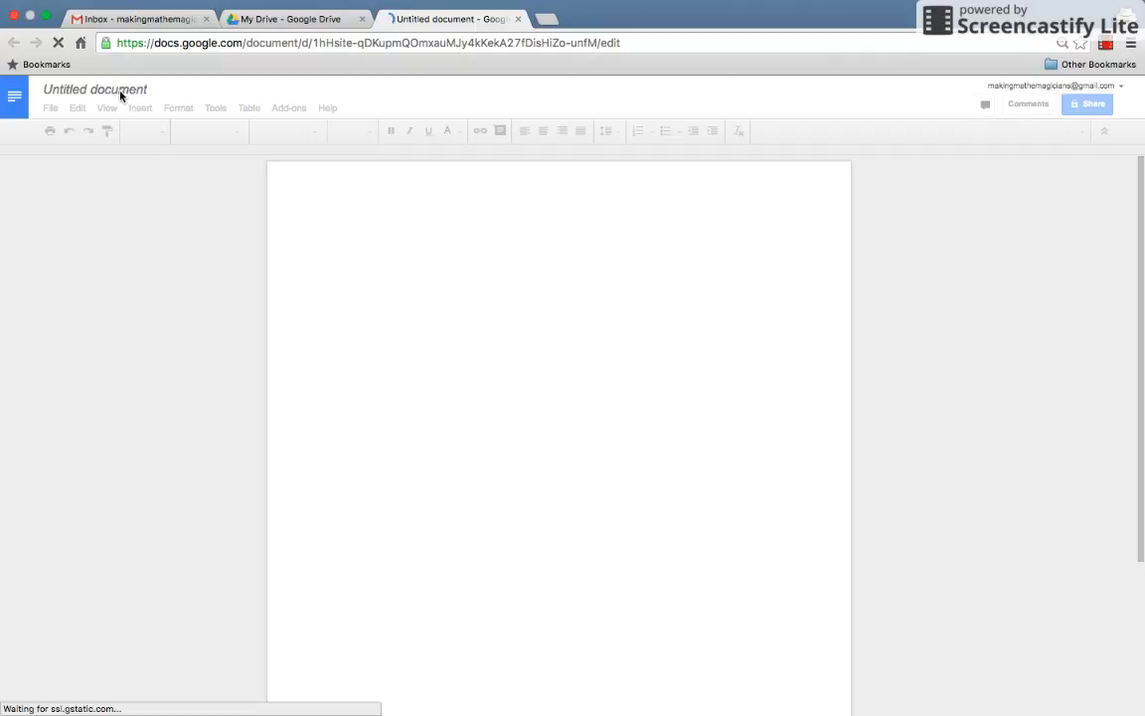
Rename the Untitled document to 'Docs in Math!'.
{"action": "left_click", "coordinate": [126, 90]}
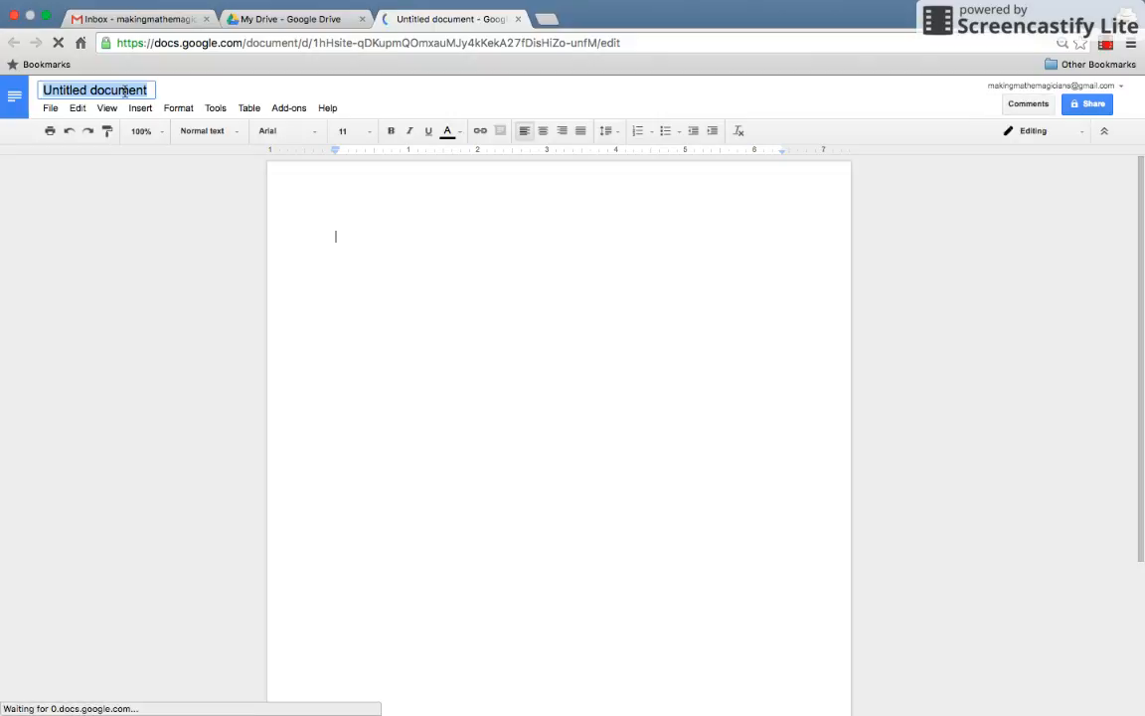
{"action": "type", "text": "D"}
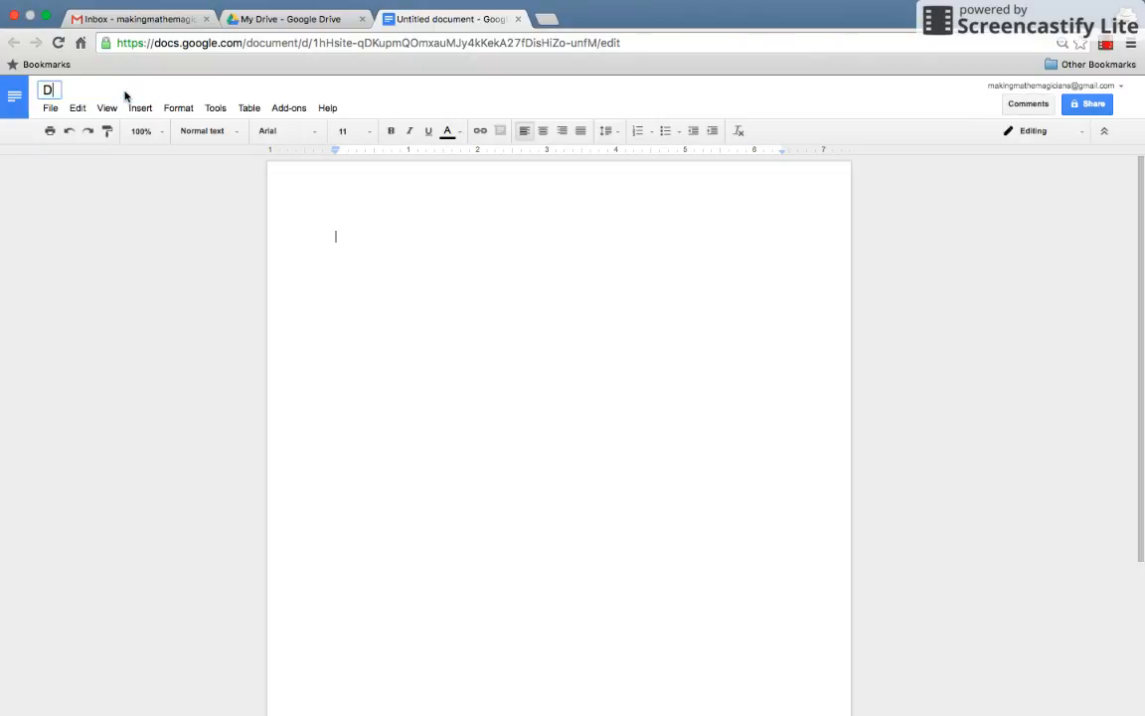
{"action": "type", "text": "ocs in Math!"}
{"action": "key", "text": "Return"}
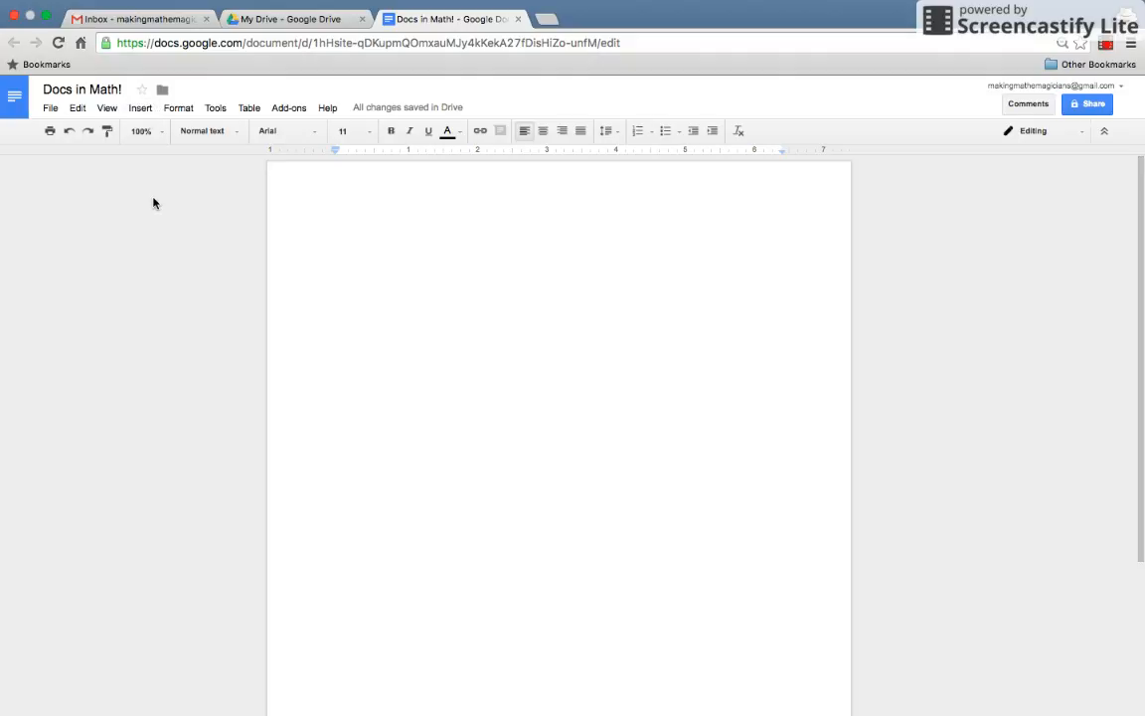
In the Insert image picker, pick butterfly.jpg from the Drive Images folder.
{"action": "left_click", "coordinate": [142, 114]}
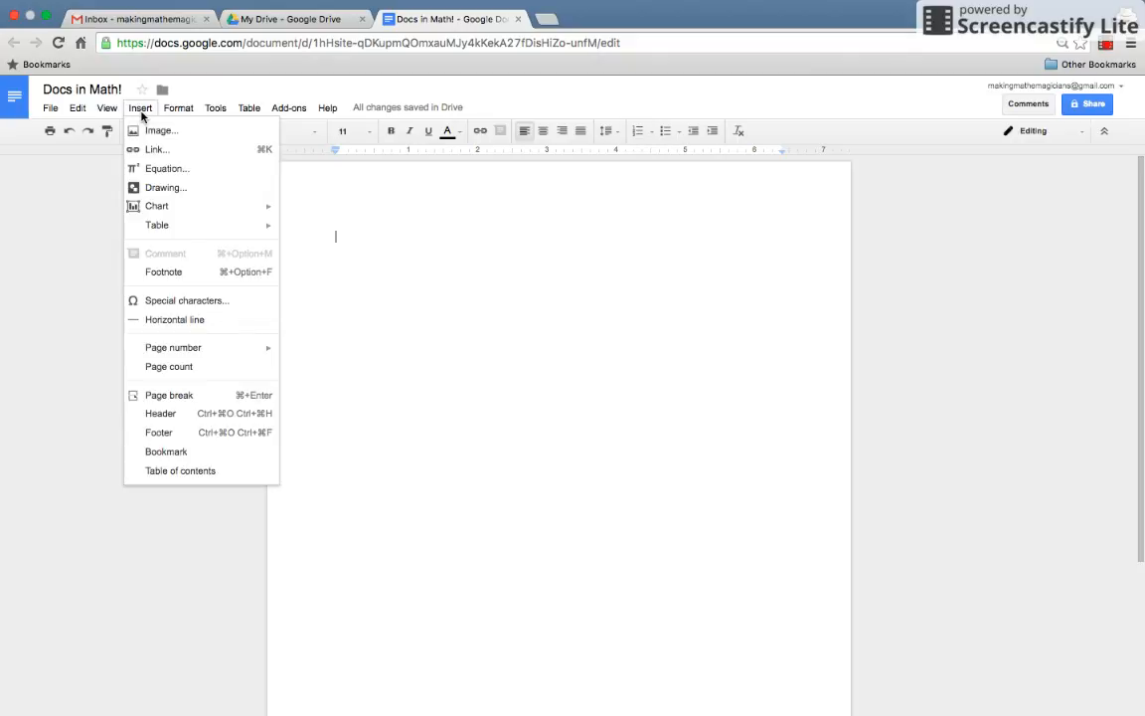
{"action": "left_click", "coordinate": [165, 132]}
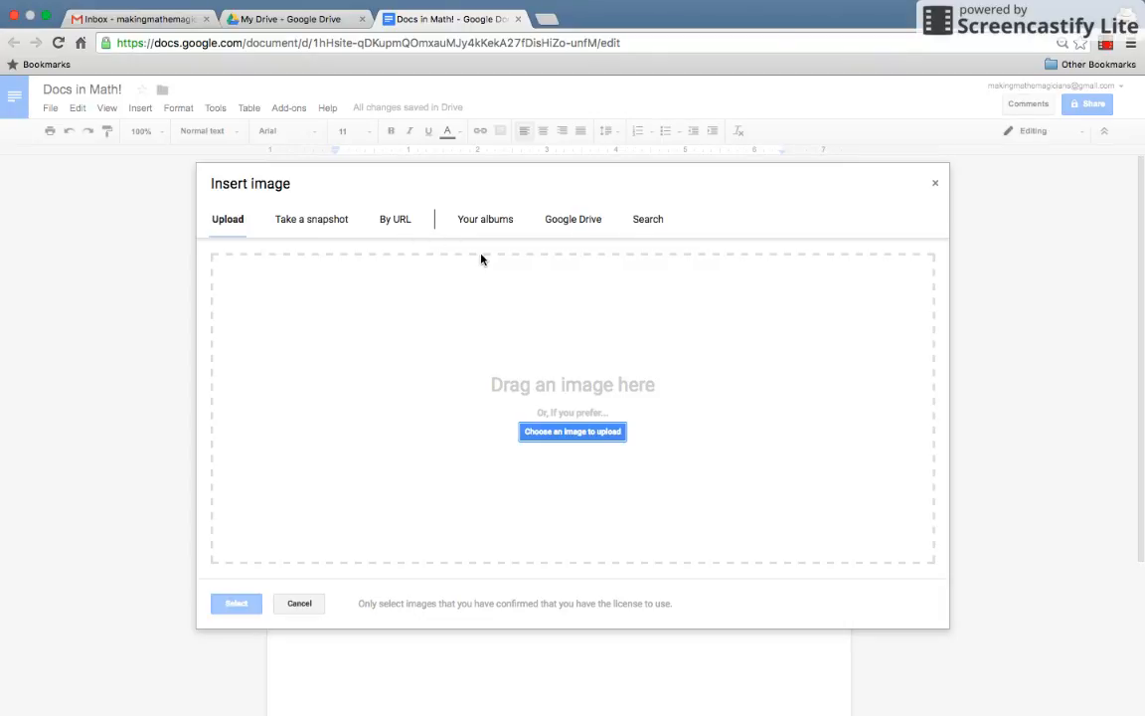
{"action": "left_click", "coordinate": [575, 236]}
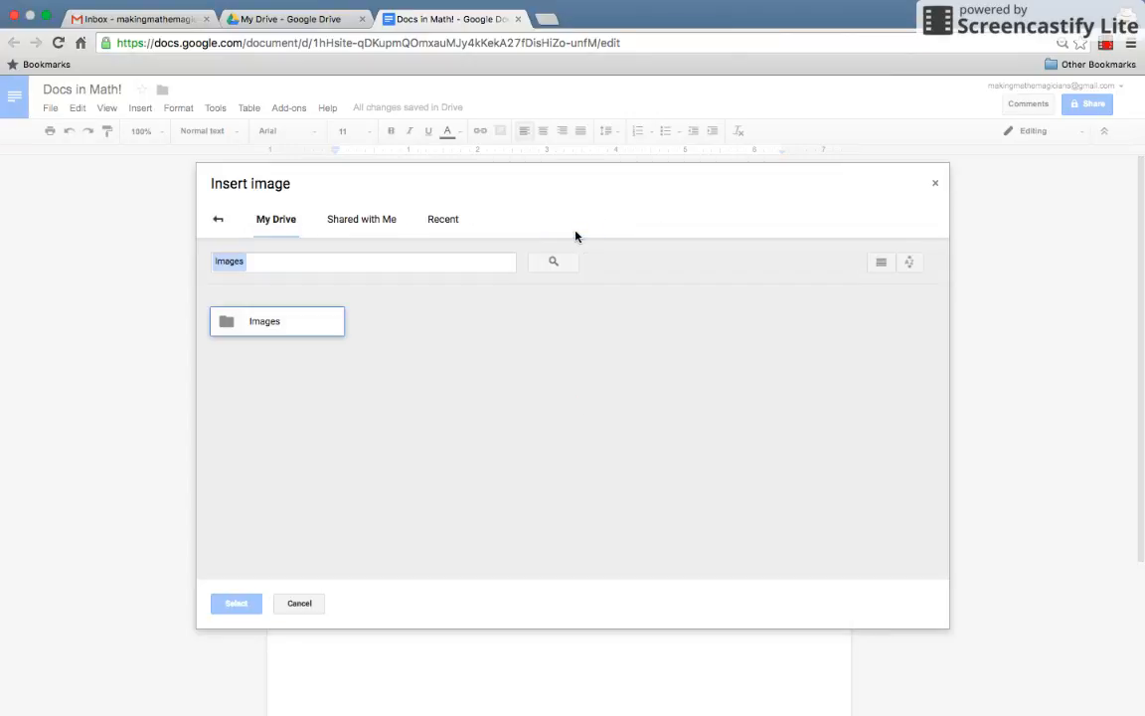
{"action": "left_click", "coordinate": [217, 224]}
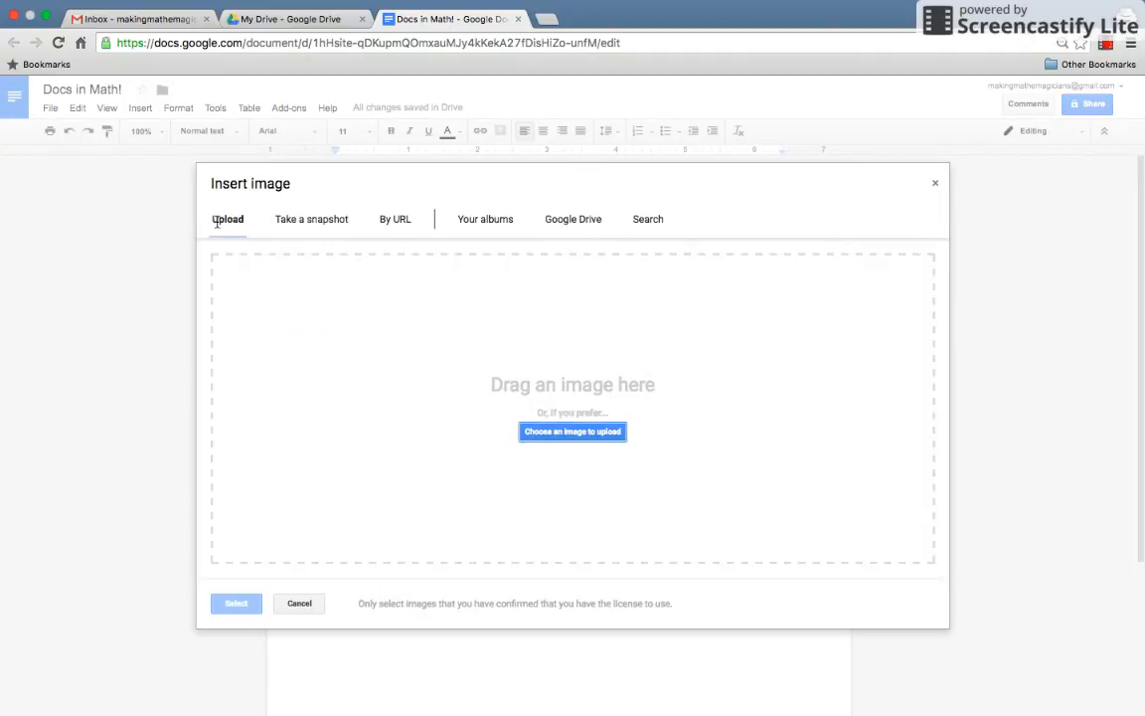
{"action": "left_click", "coordinate": [653, 221]}
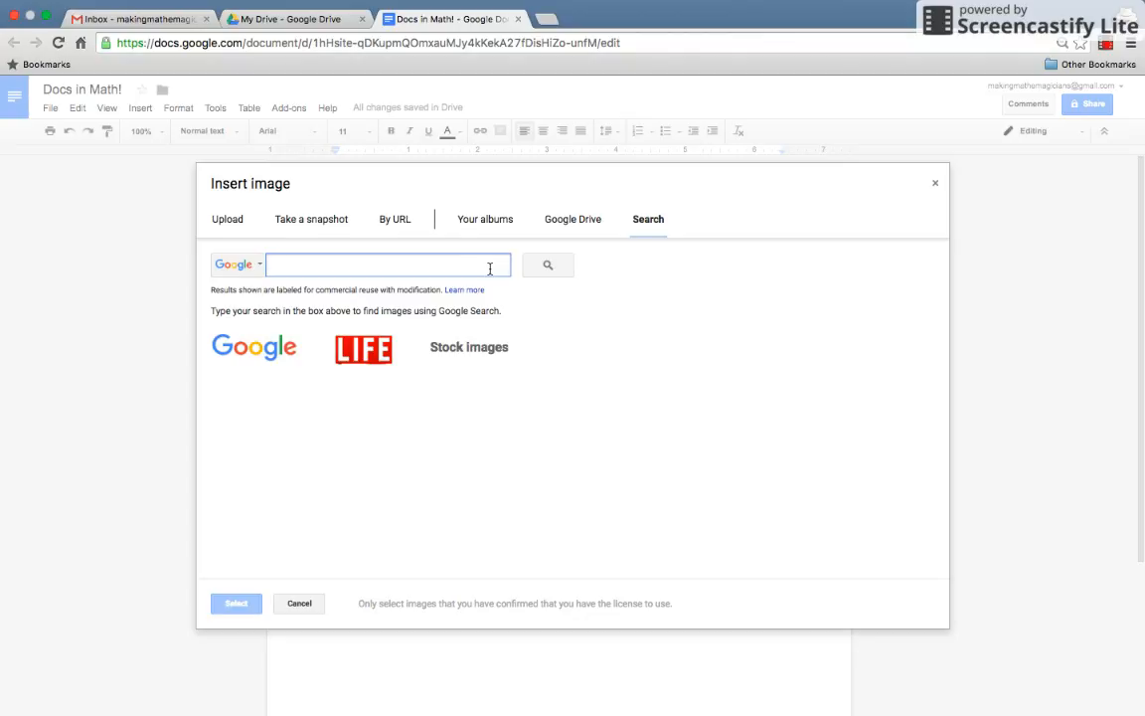
{"action": "left_click", "coordinate": [573, 221]}
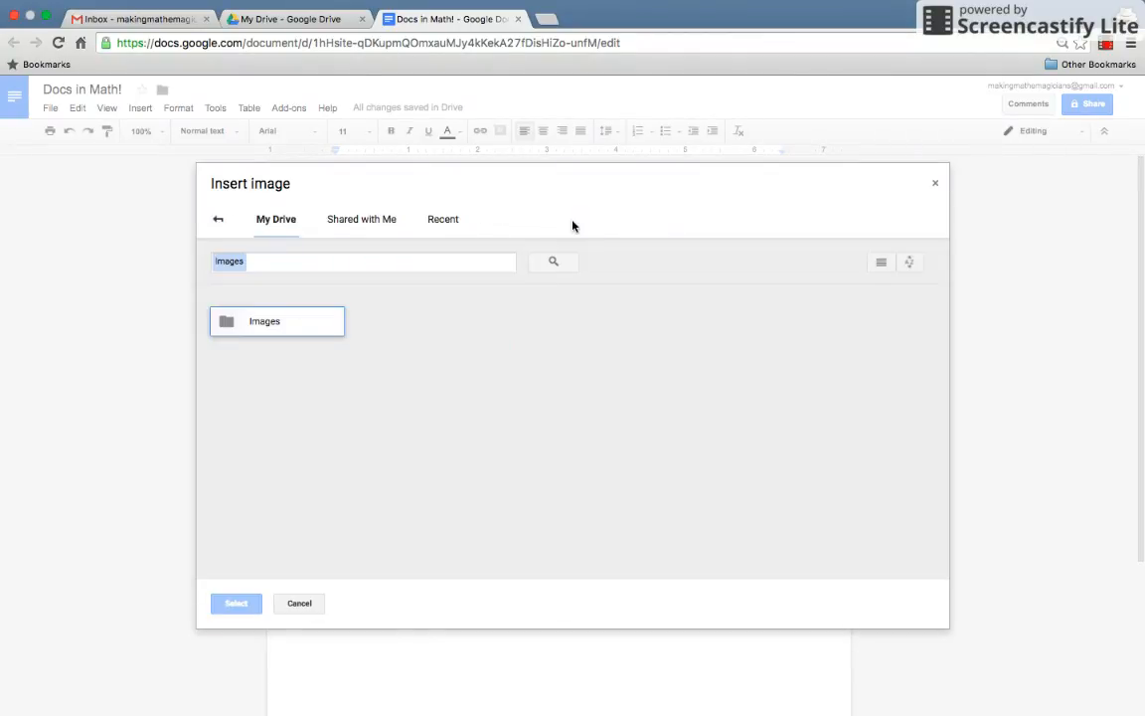
{"action": "double_click", "coordinate": [302, 330]}
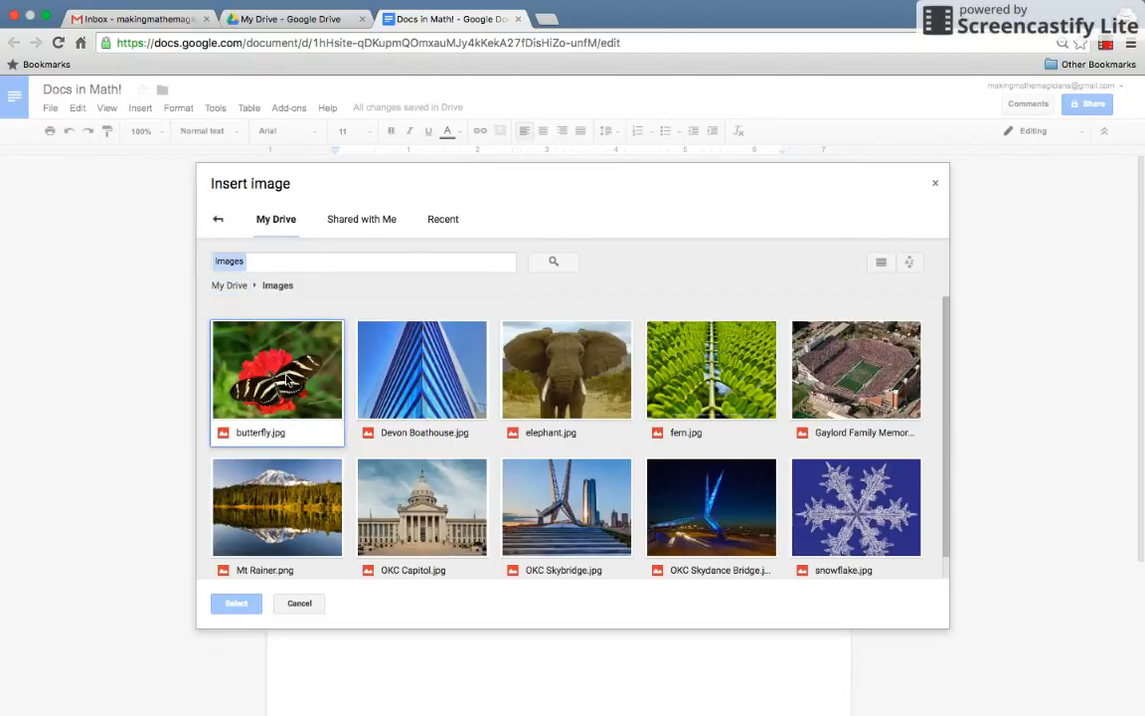
{"action": "left_click", "coordinate": [287, 380]}
Insert butterfly.jpg, shrink it to about half size, and add a new line below.
{"action": "left_click", "coordinate": [236, 602]}
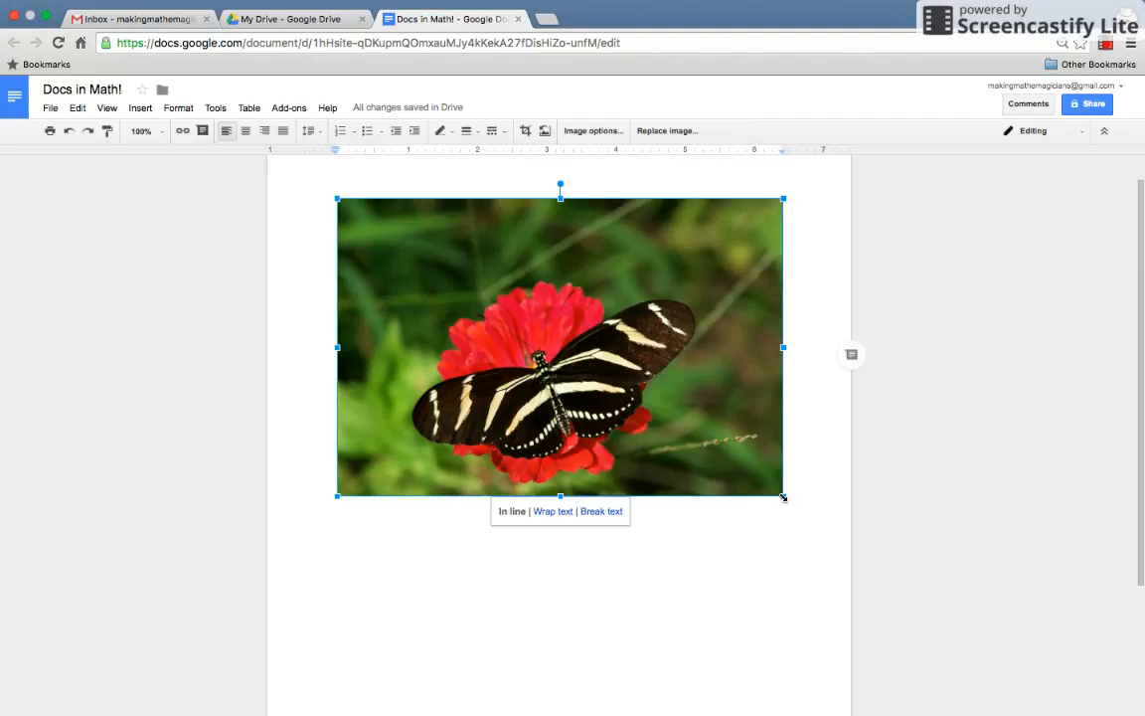
{"action": "left_click_drag", "start_coordinate": [784, 497], "coordinate": [555, 355]}
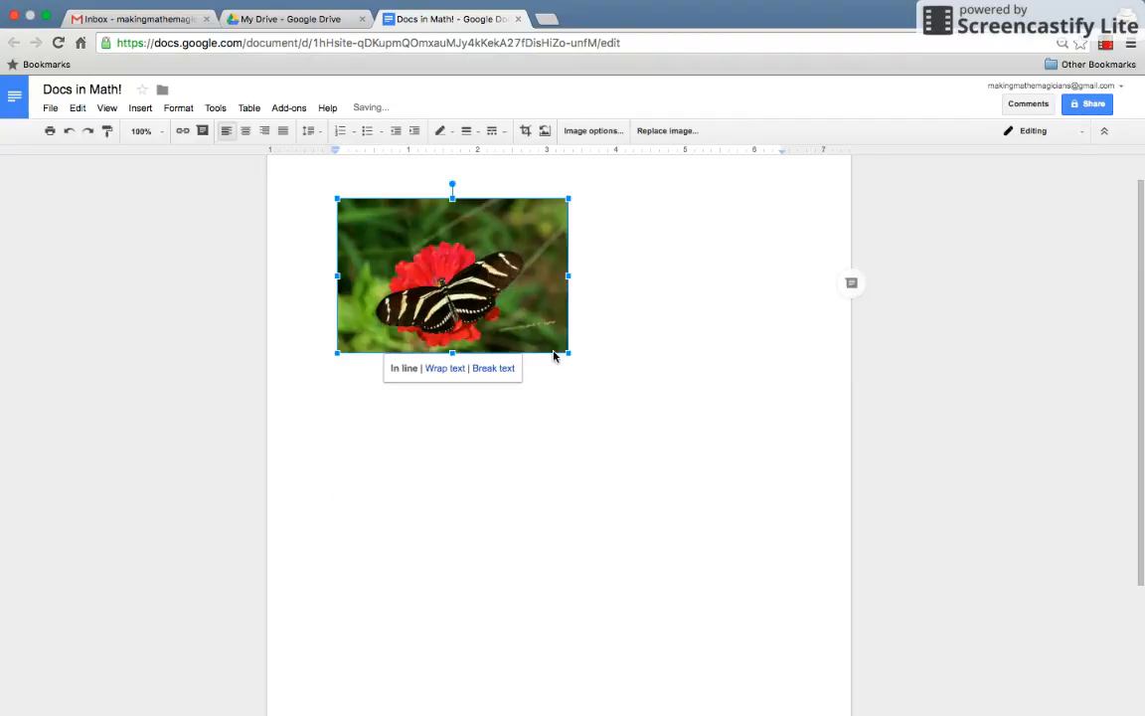
{"action": "left_click", "coordinate": [627, 346]}
{"action": "key", "text": "Return"}
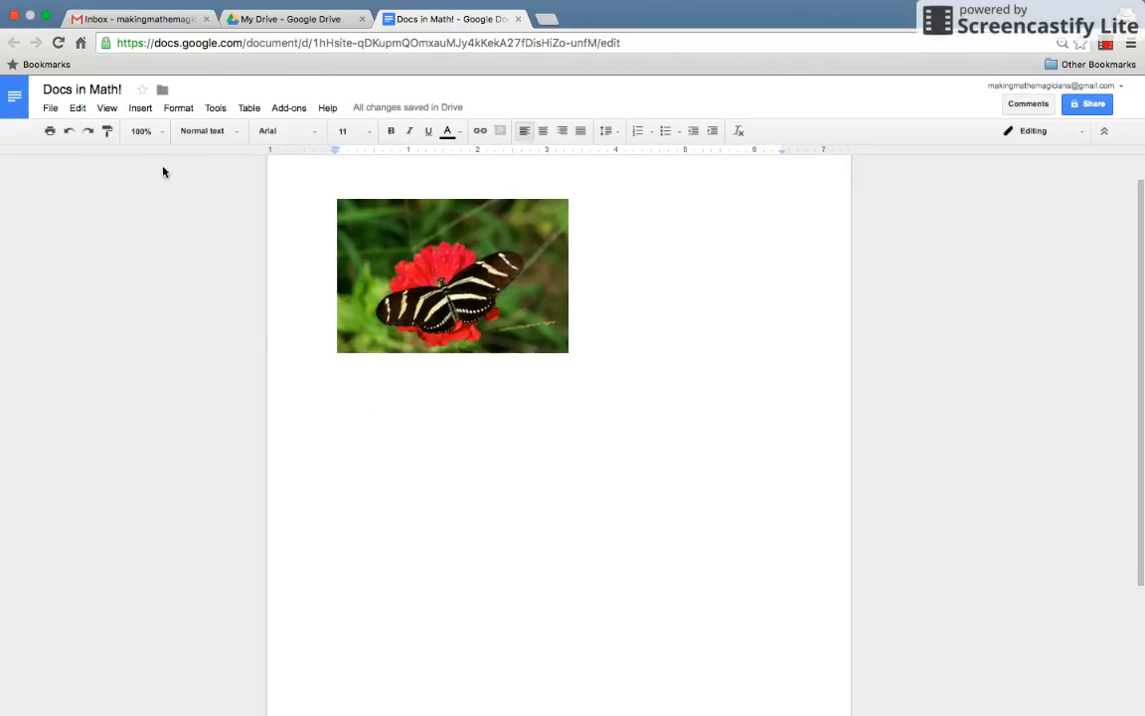
Insert the elephant image, shrink it to the butterfly's width, and add a line below.
{"action": "left_click", "coordinate": [140, 110]}
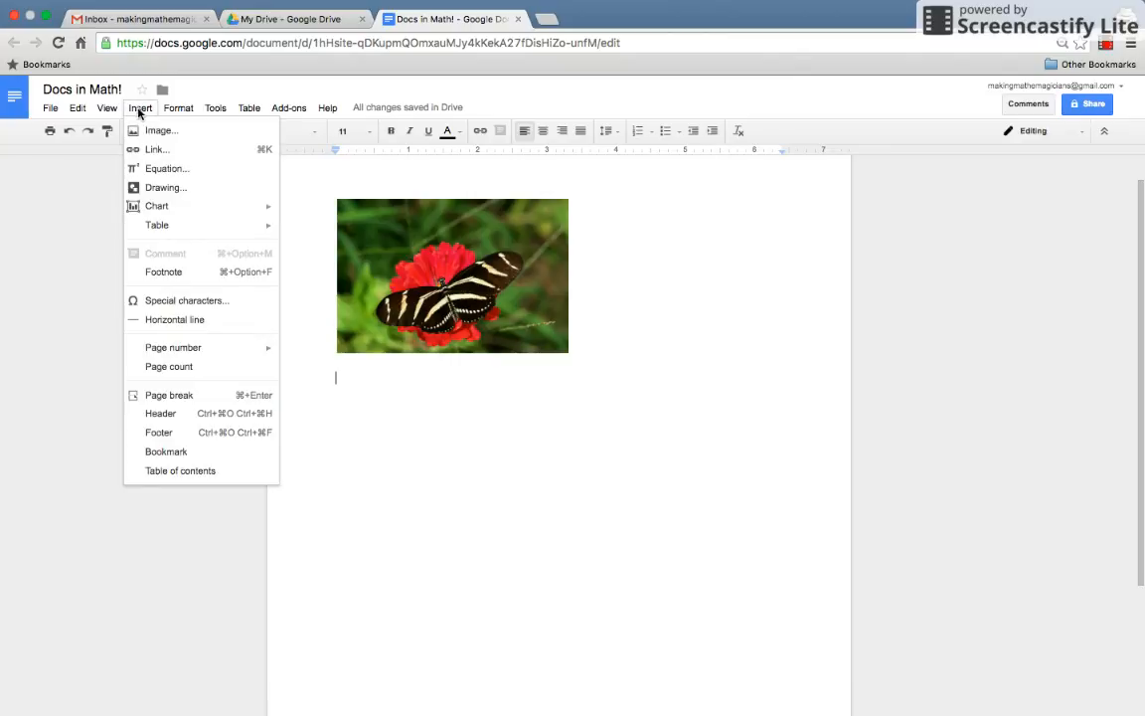
{"action": "left_click", "coordinate": [156, 132]}
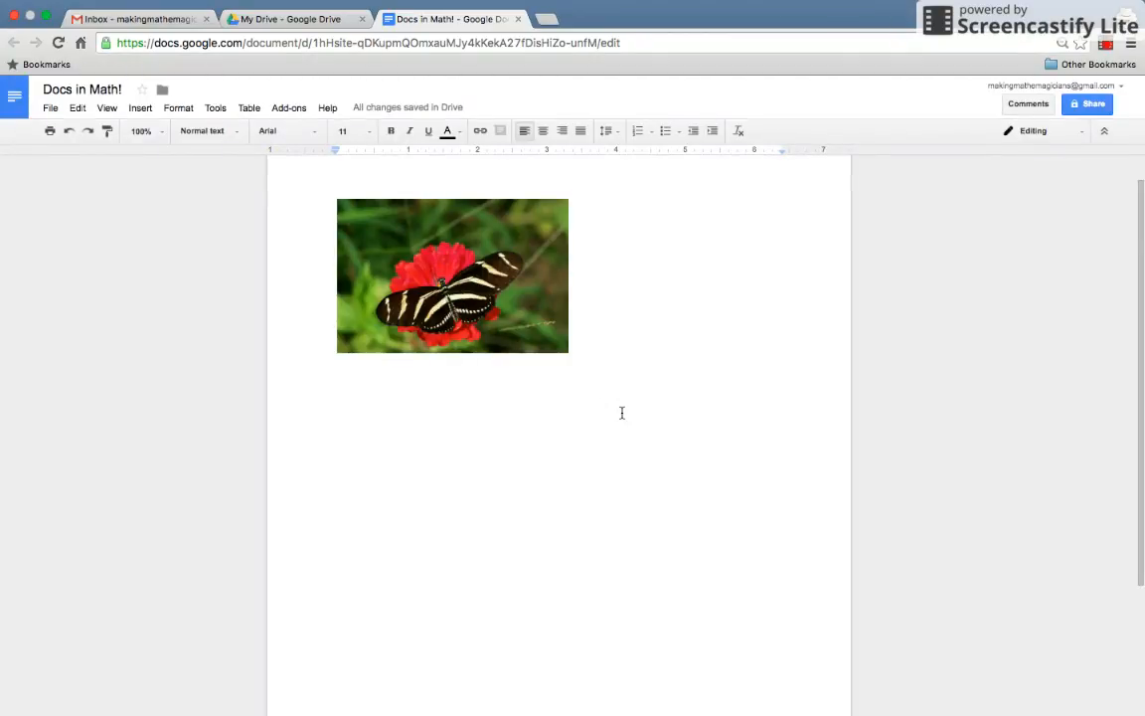
{"action": "left_click", "coordinate": [731, 456]}
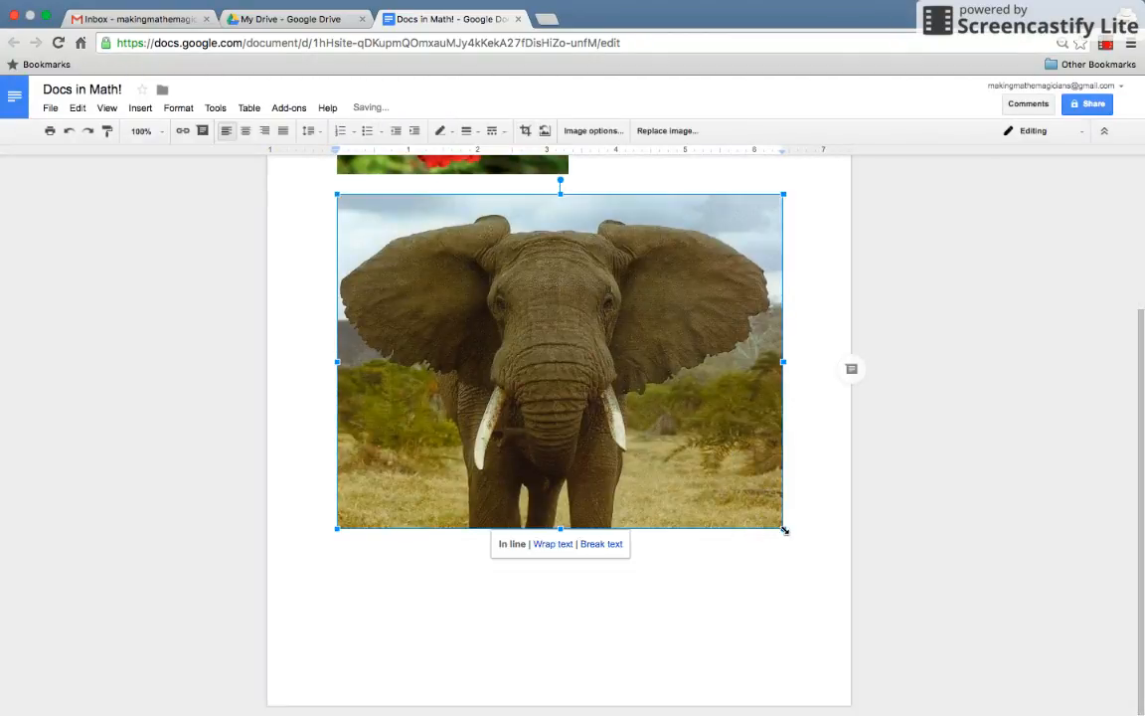
{"action": "left_click_drag", "start_coordinate": [785, 529], "coordinate": [503, 371]}
{"action": "left_click", "coordinate": [646, 328]}
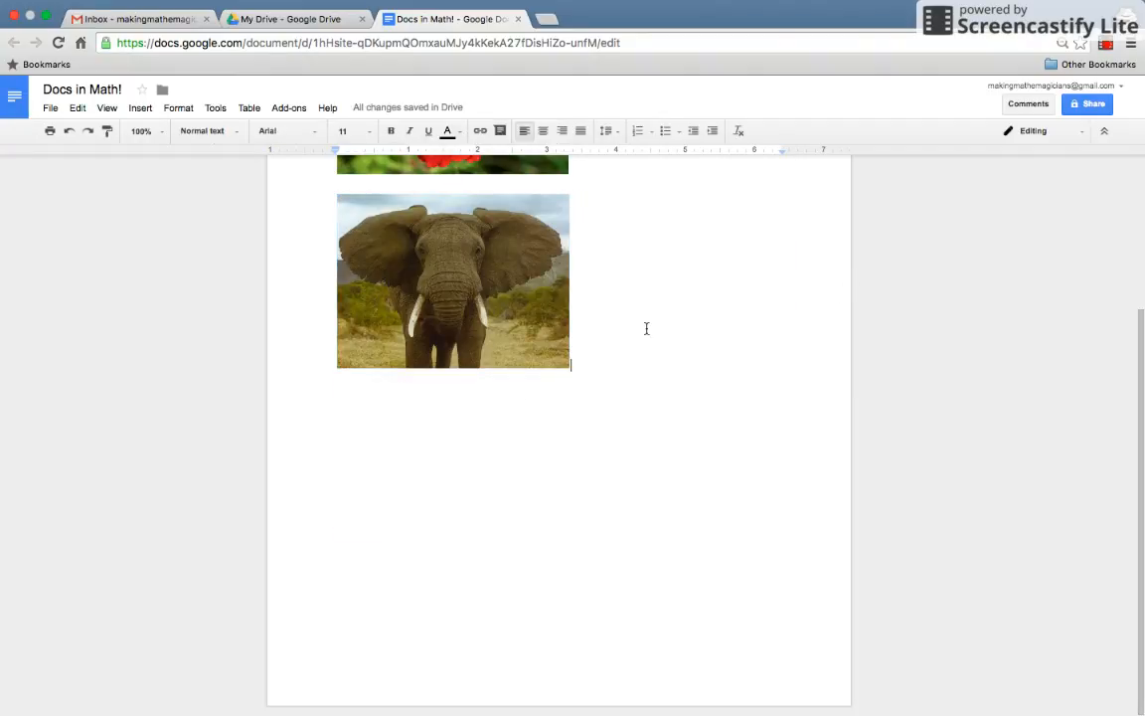
{"action": "key", "text": "Return"}
Insert the fern image, shrink it to match the elephant, and add a line below.
{"action": "left_click", "coordinate": [139, 107]}
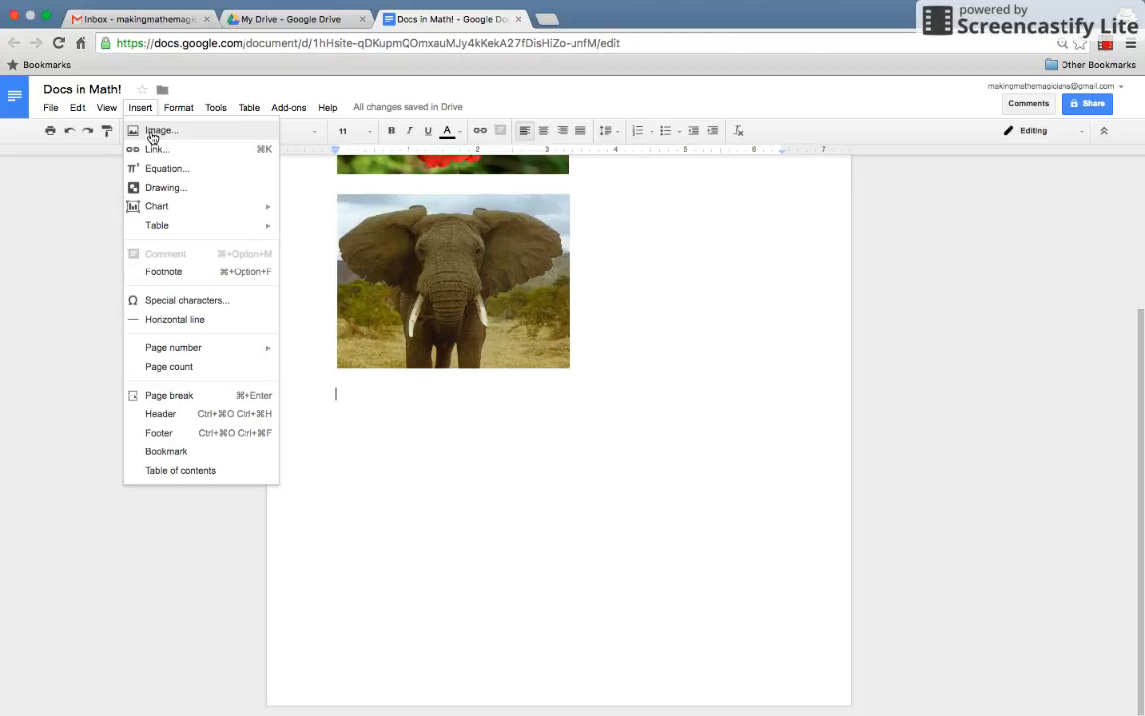
{"action": "left_click", "coordinate": [151, 133]}
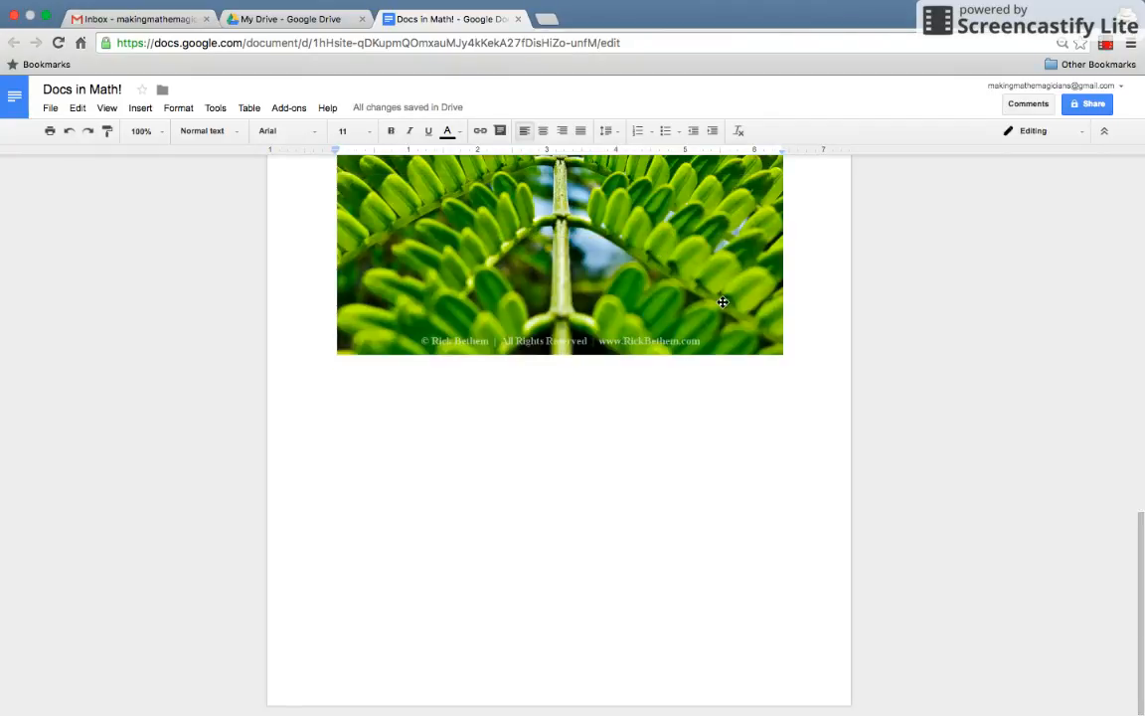
{"action": "left_click", "coordinate": [718, 294]}
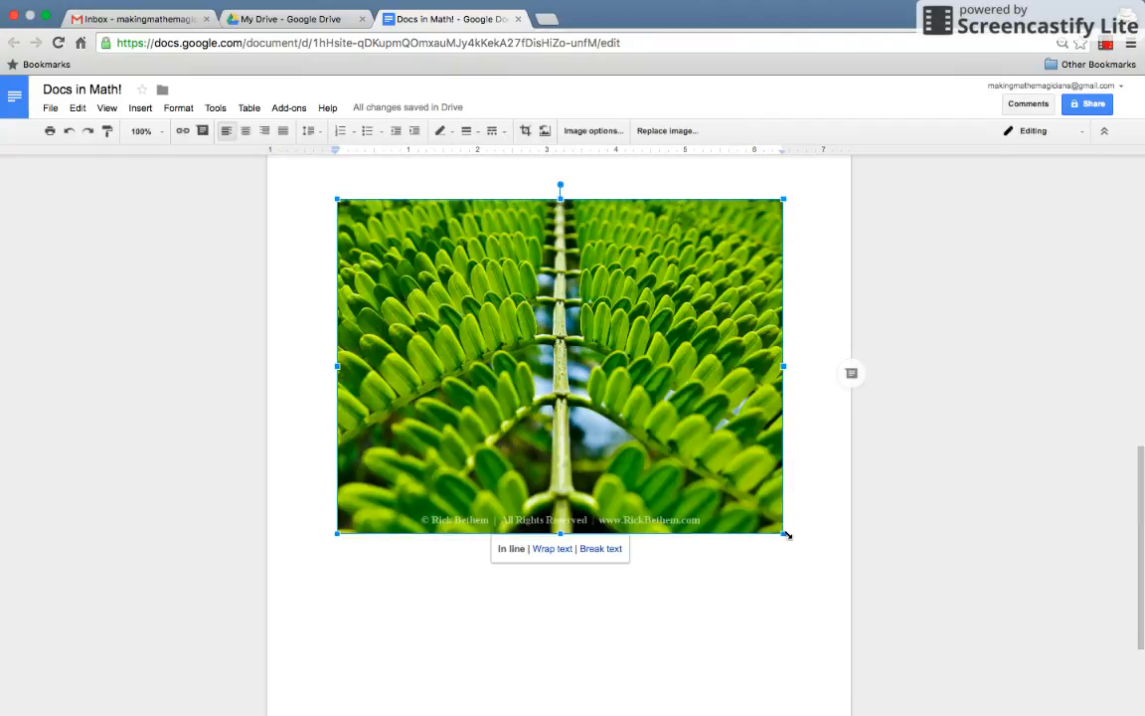
{"action": "left_click_drag", "start_coordinate": [786, 532], "coordinate": [545, 354]}
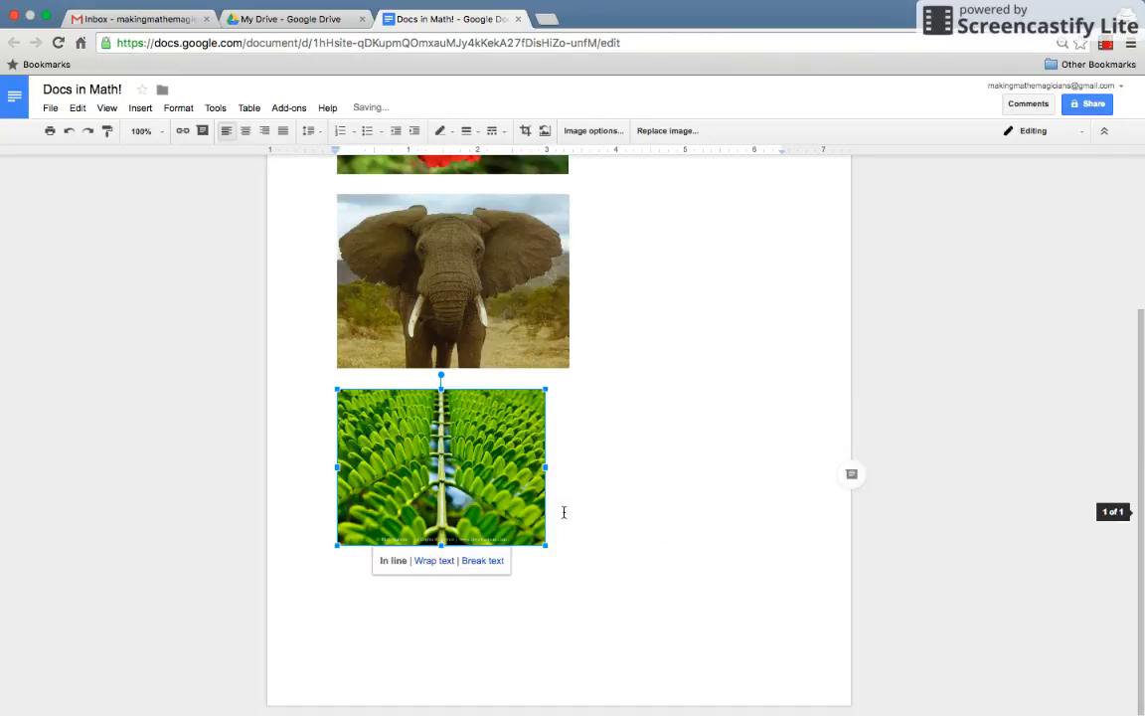
{"action": "left_click_drag", "start_coordinate": [549, 548], "coordinate": [570, 562]}
{"action": "left_click", "coordinate": [601, 540]}
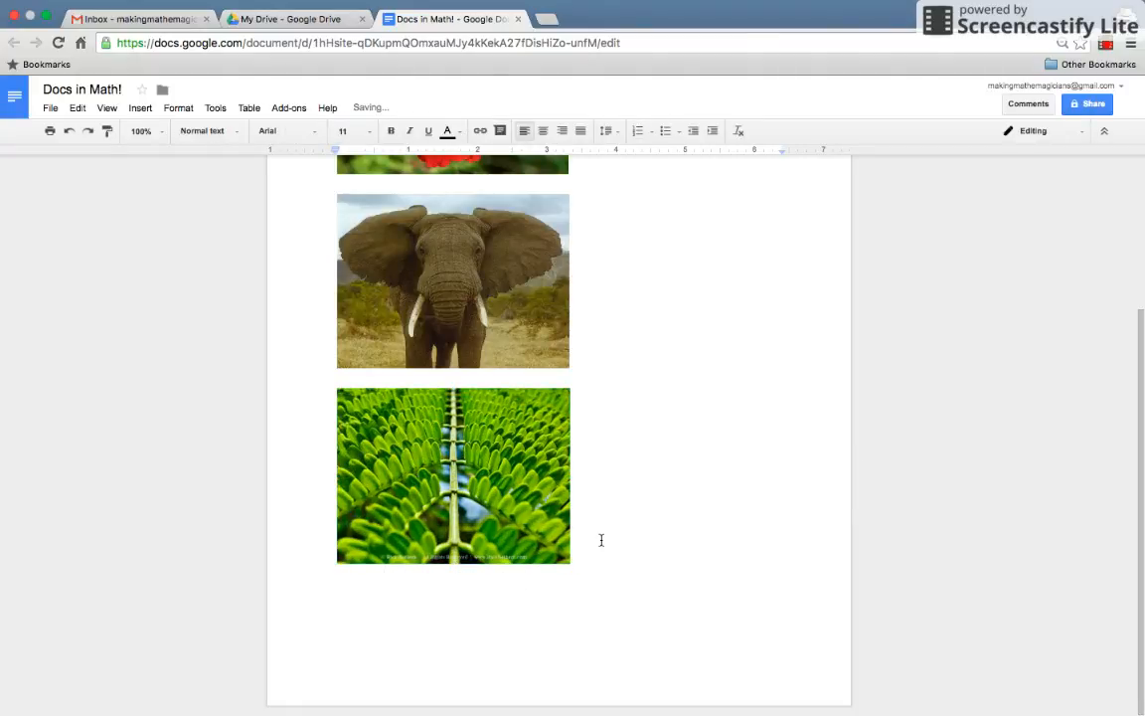
{"action": "key", "text": "Return"}
Insert snowflake.jpg, shrink it, and add an empty line below.
{"action": "left_click", "coordinate": [142, 109]}
{"action": "left_click", "coordinate": [151, 128]}
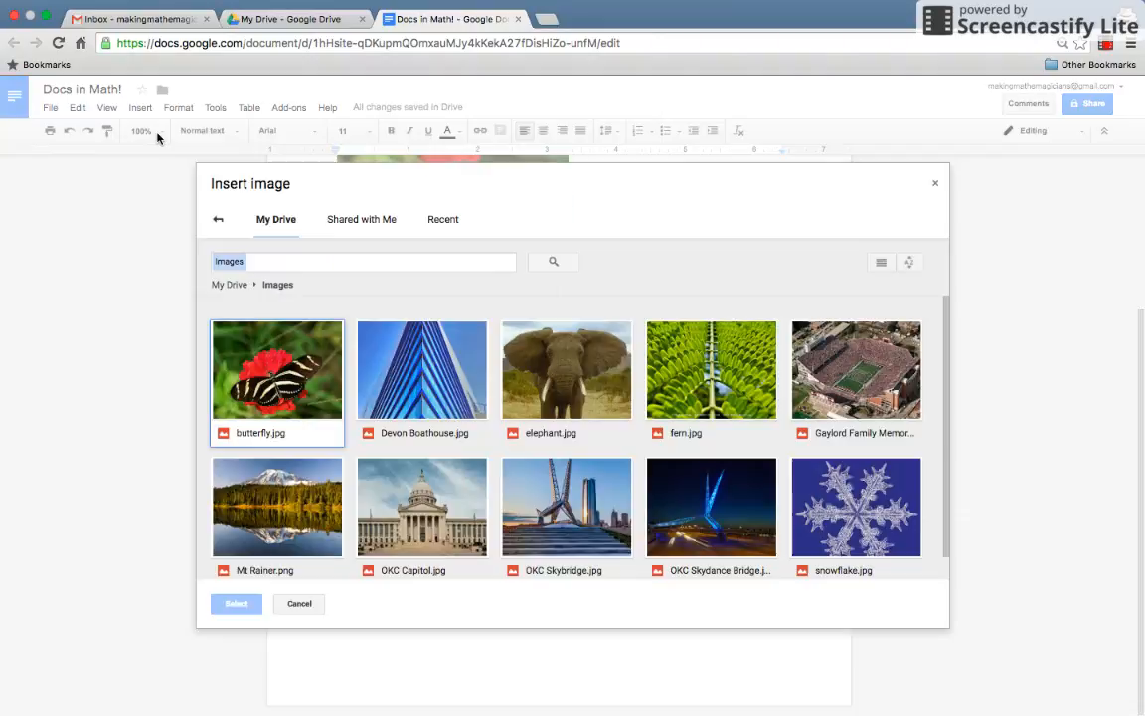
{"action": "left_click", "coordinate": [867, 542]}
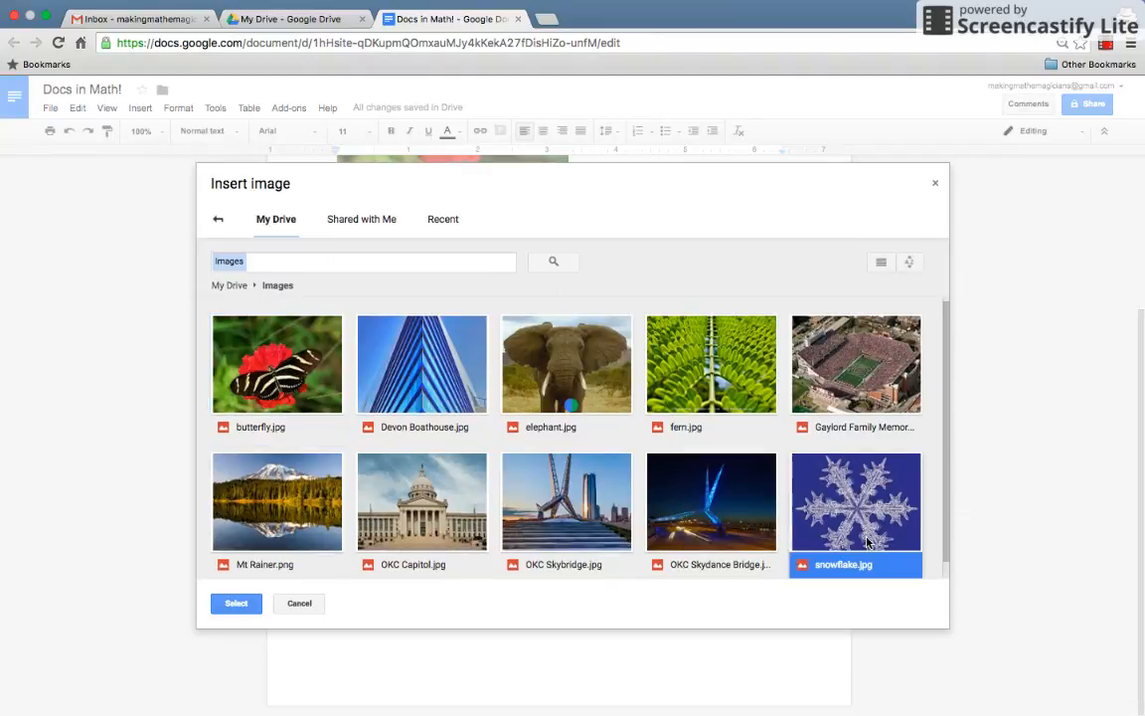
{"action": "double_click", "coordinate": [867, 542]}
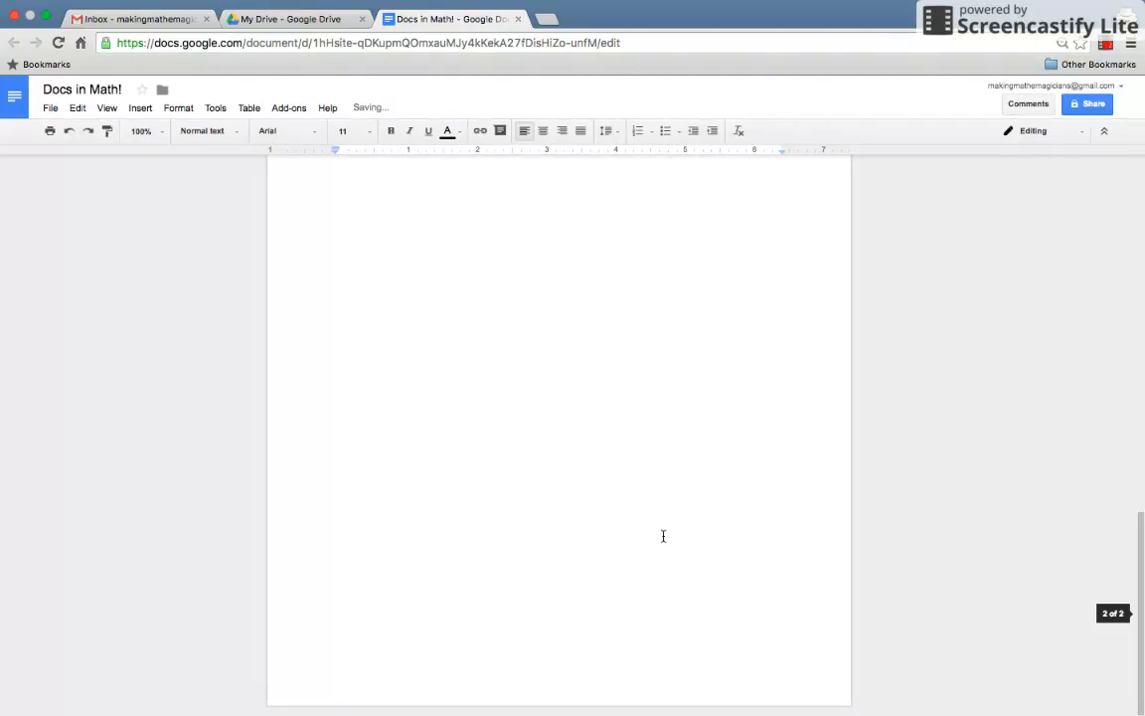
{"action": "left_click", "coordinate": [613, 350]}
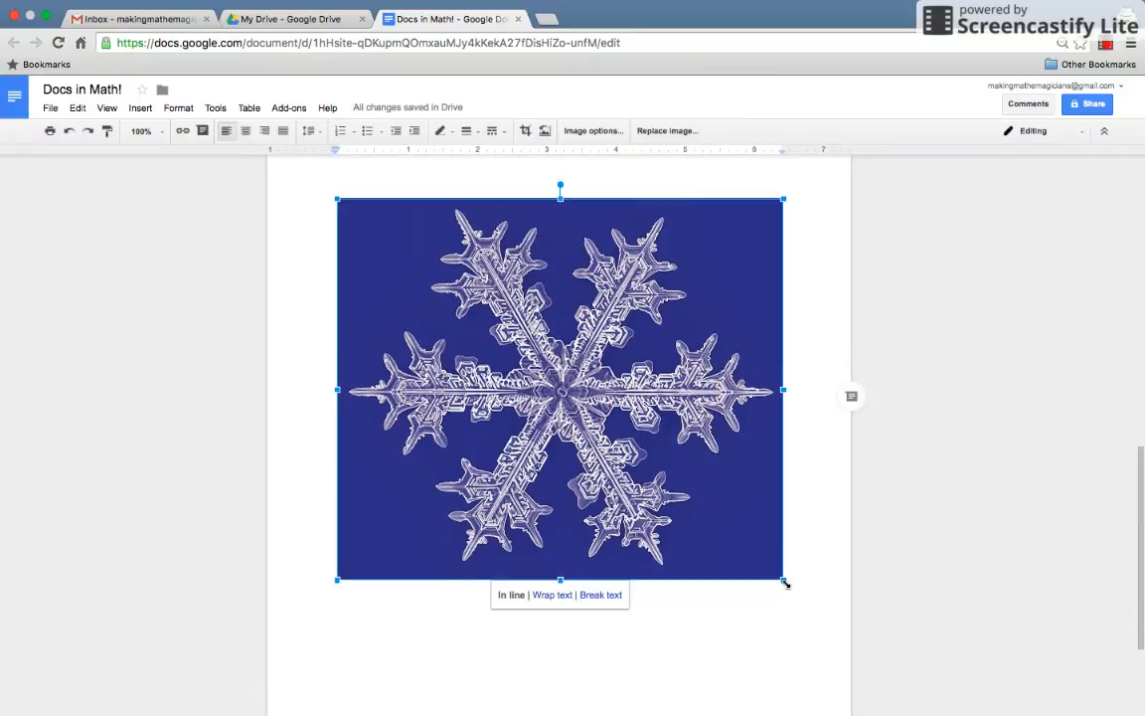
{"action": "left_click_drag", "start_coordinate": [783, 582], "coordinate": [555, 386]}
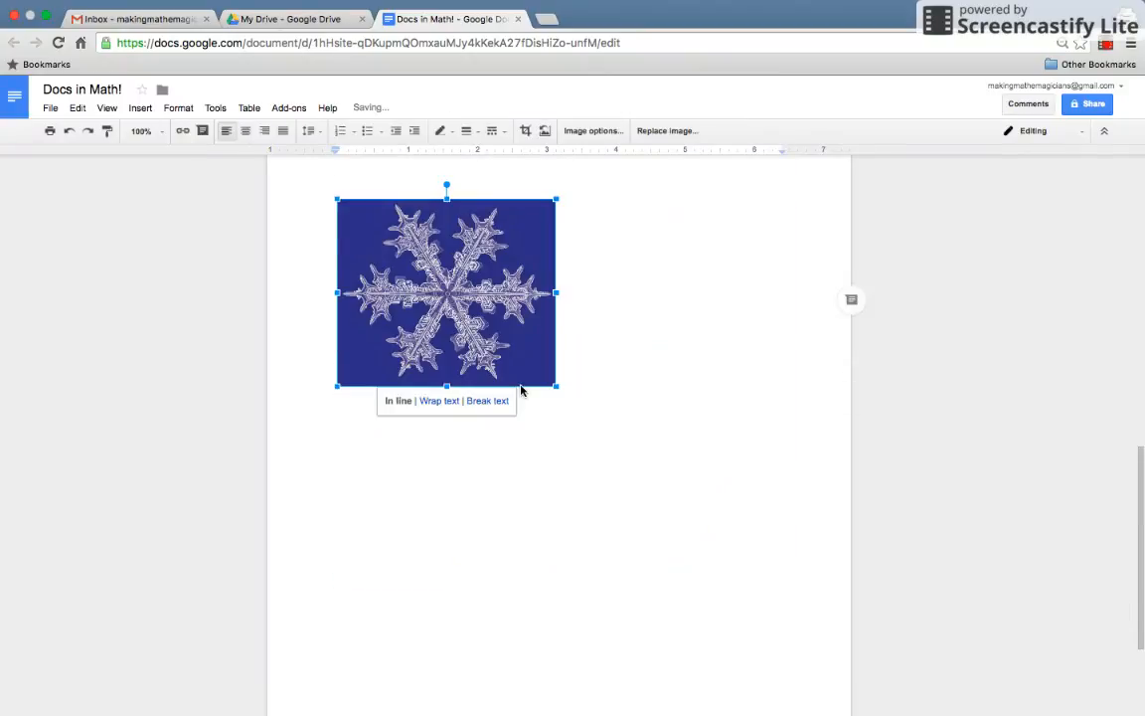
{"action": "left_click", "coordinate": [629, 385]}
{"action": "key", "text": "Return"}
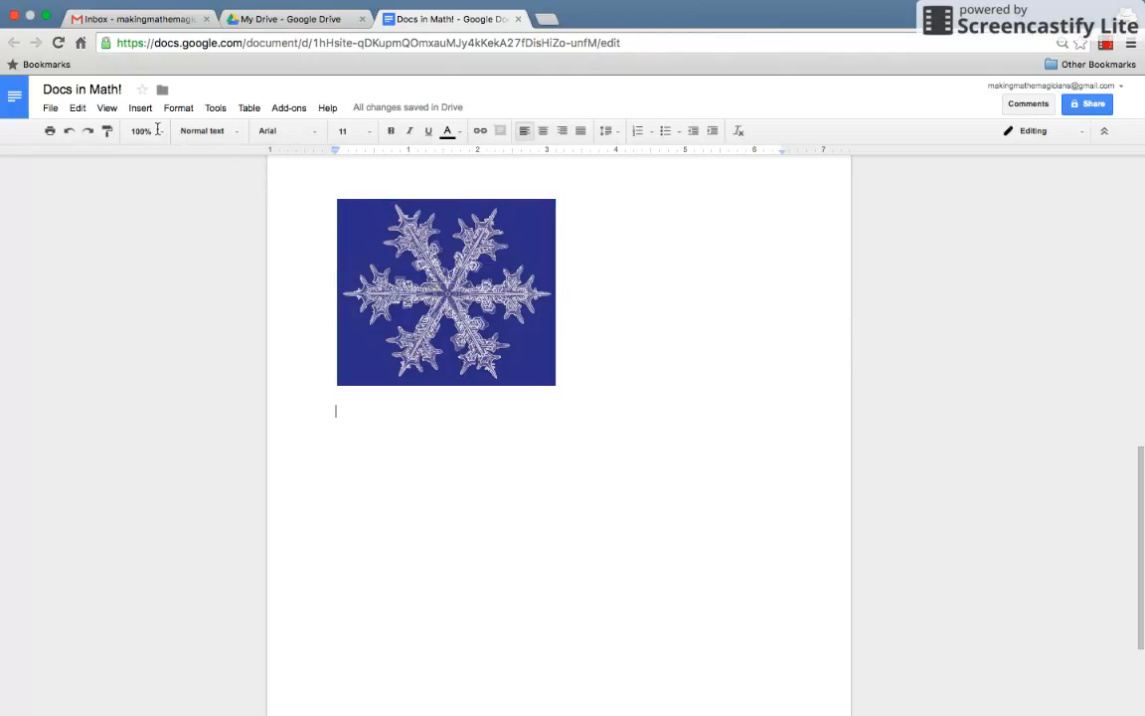
{"action": "left_click", "coordinate": [140, 108]}
Insert Mt Rainer.png below the snowflake and shrink it with its corner handle.
{"action": "left_click", "coordinate": [144, 129]}
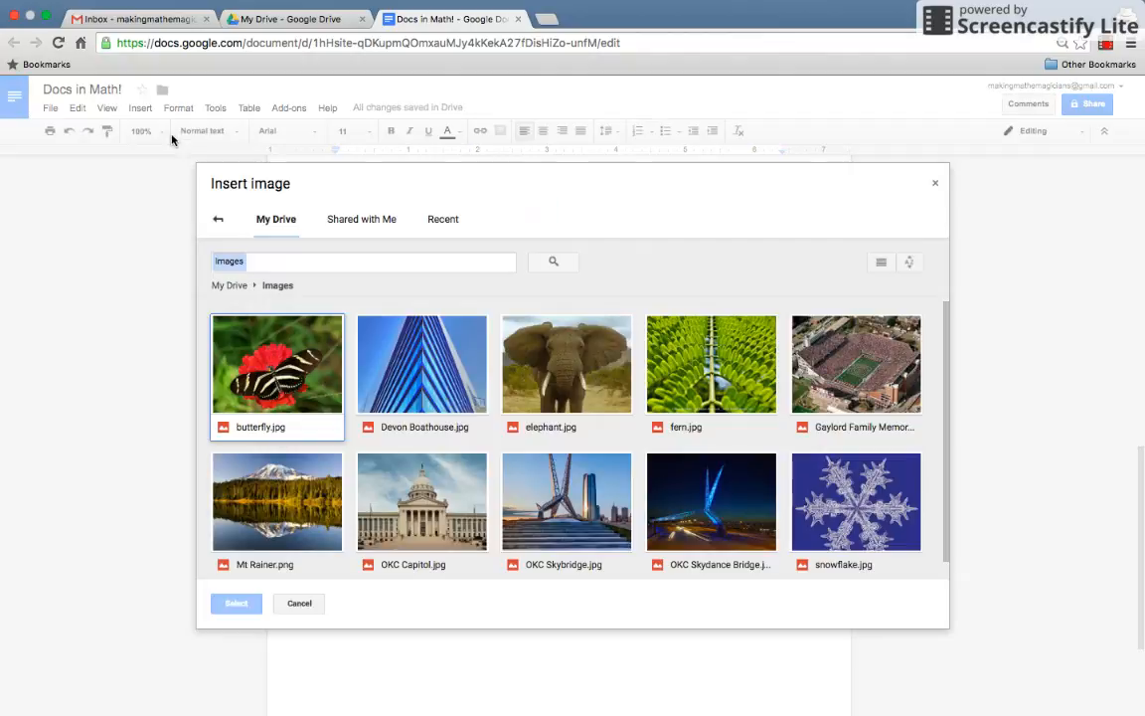
{"action": "double_click", "coordinate": [291, 513]}
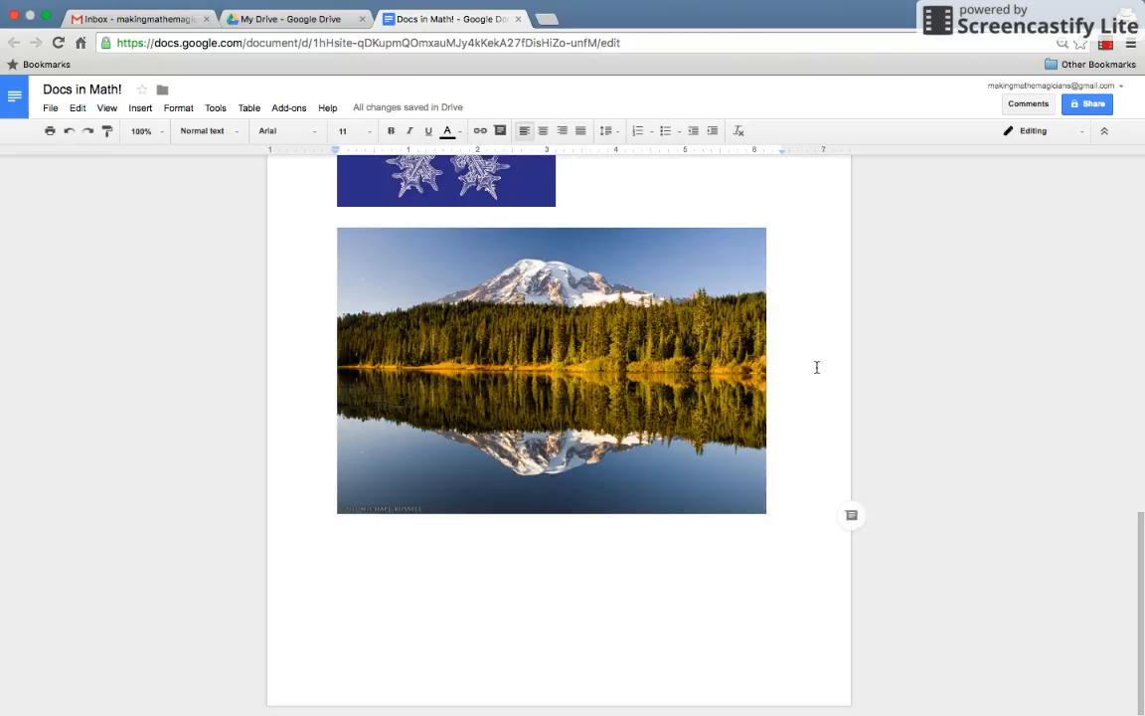
{"action": "left_click", "coordinate": [748, 398]}
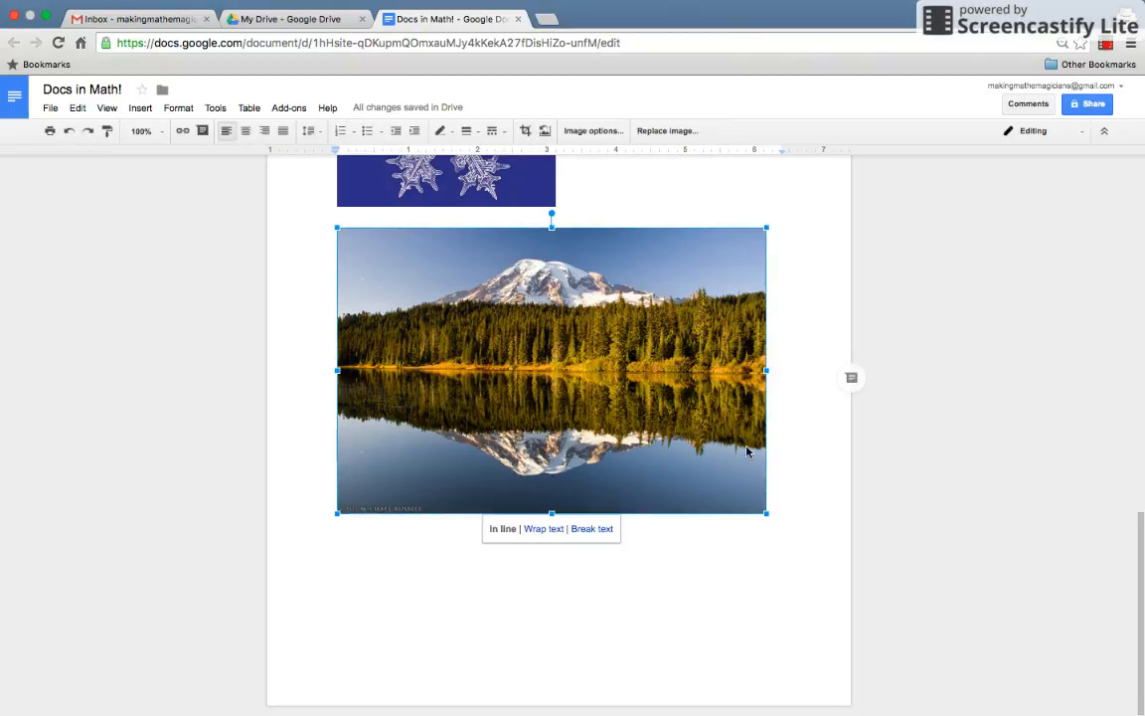
{"action": "left_click_drag", "start_coordinate": [766, 513], "coordinate": [620, 415]}
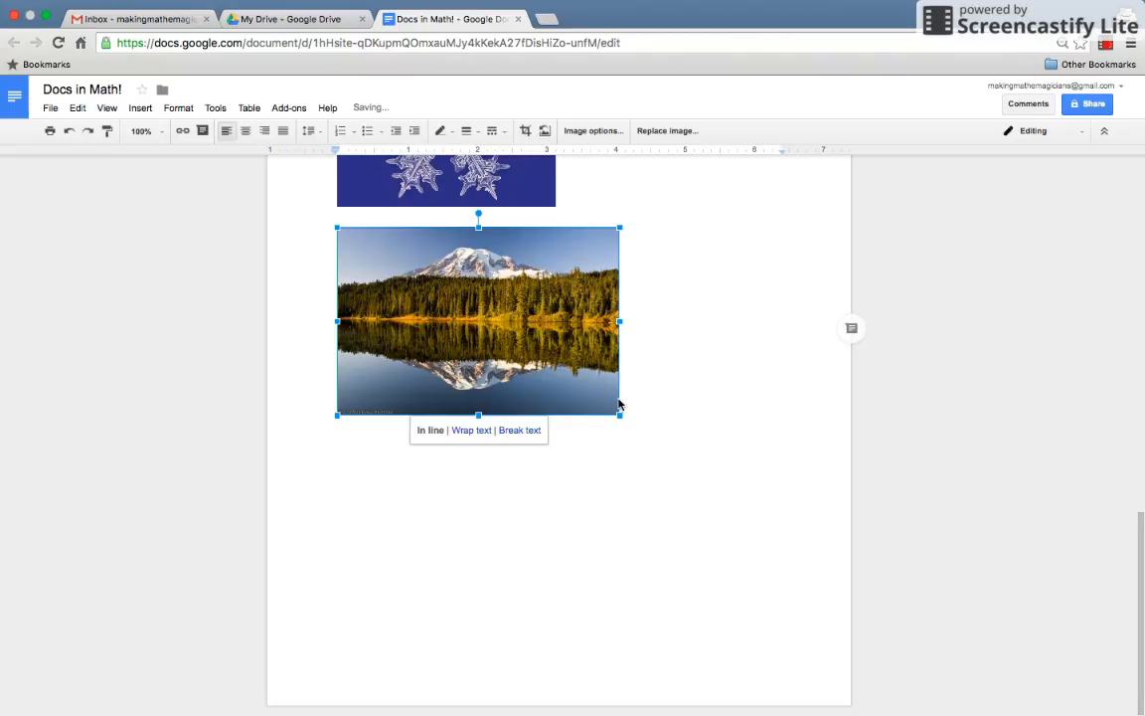
{"action": "left_click", "coordinate": [702, 360]}
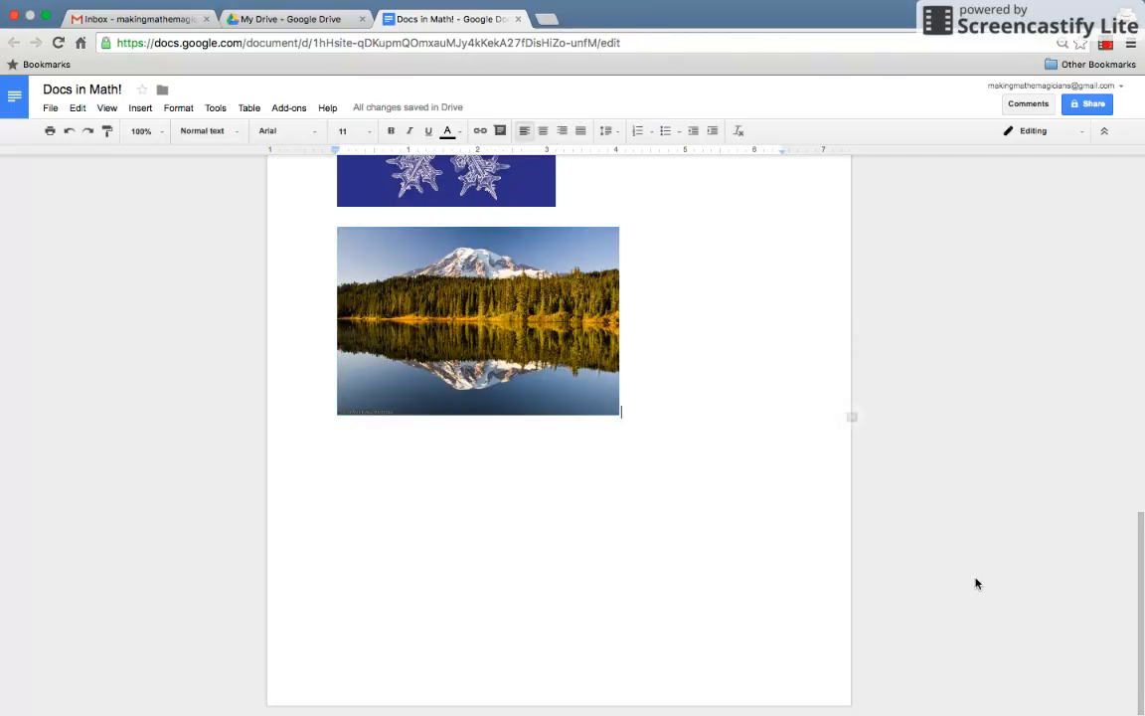
{"action": "scroll", "coordinate": [1141, 511], "scroll_direction": "up", "scroll_amount": 2}
{"action": "left_click_drag", "start_coordinate": [1142, 511], "coordinate": [1115, 193]}
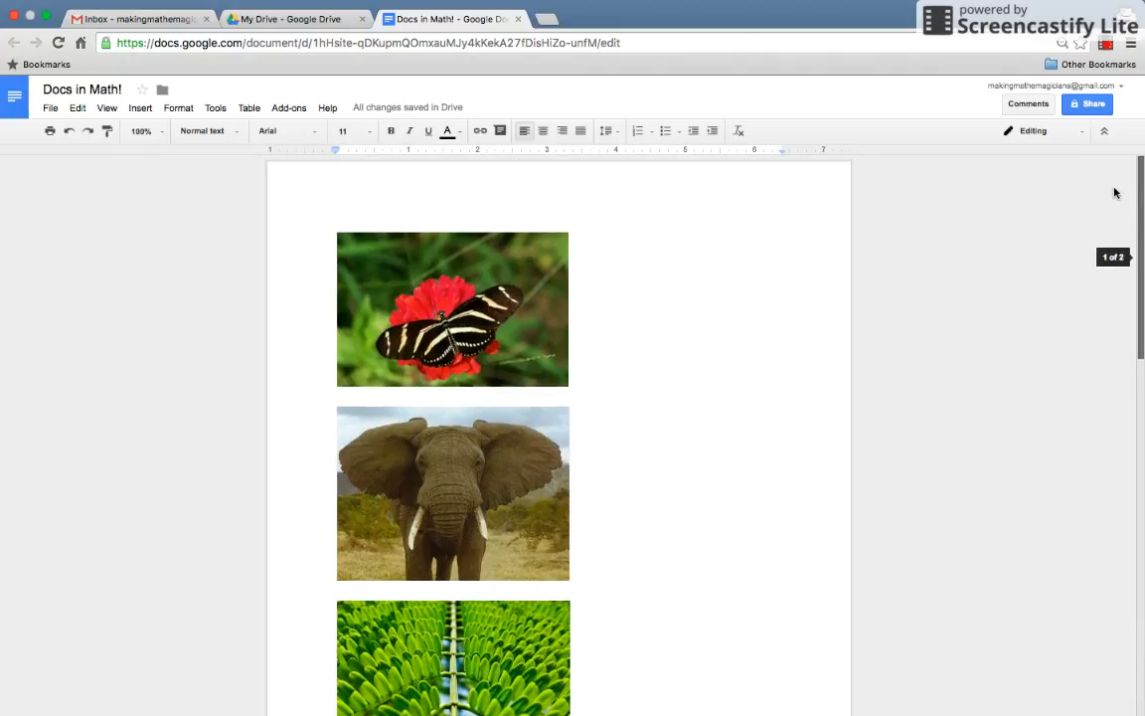
Reopen the Insert image dialog, then cancel it without adding another image.
{"action": "left_click", "coordinate": [143, 111]}
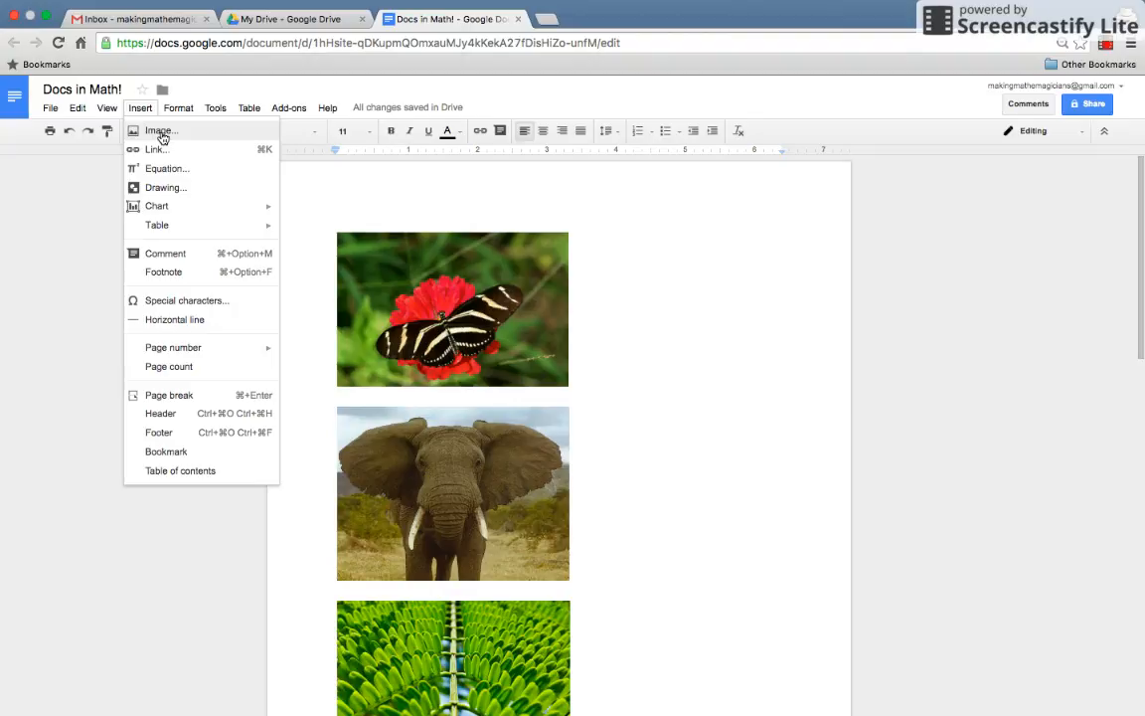
{"action": "left_click", "coordinate": [159, 133]}
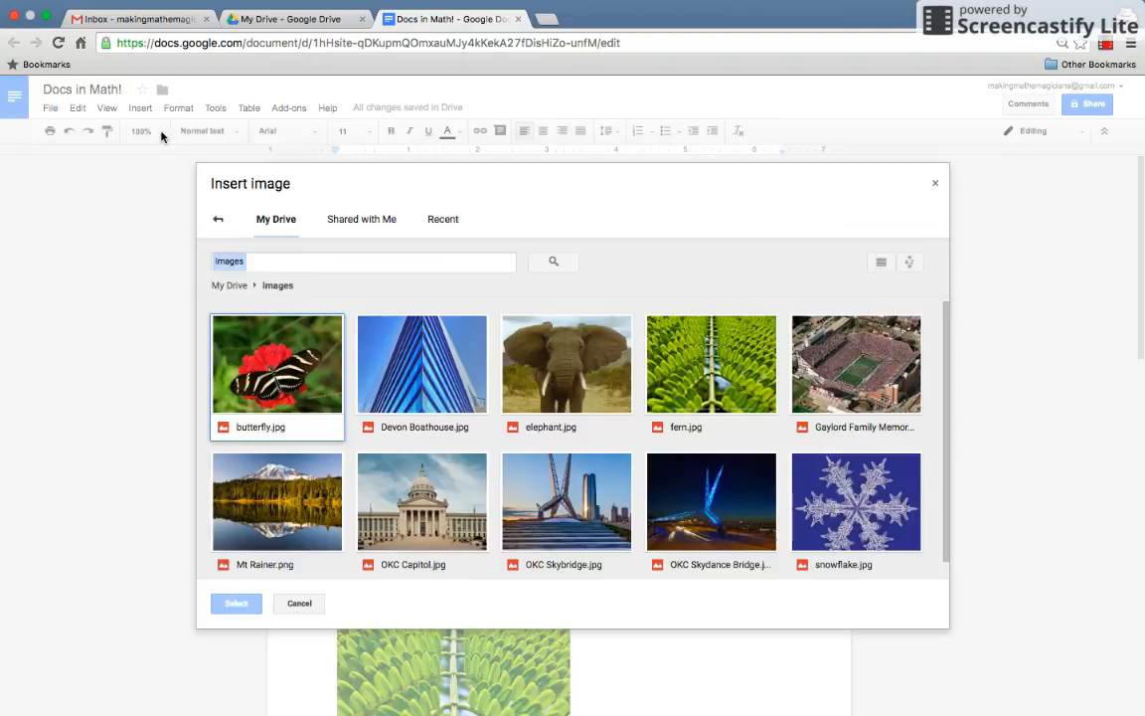
{"action": "left_click", "coordinate": [217, 220]}
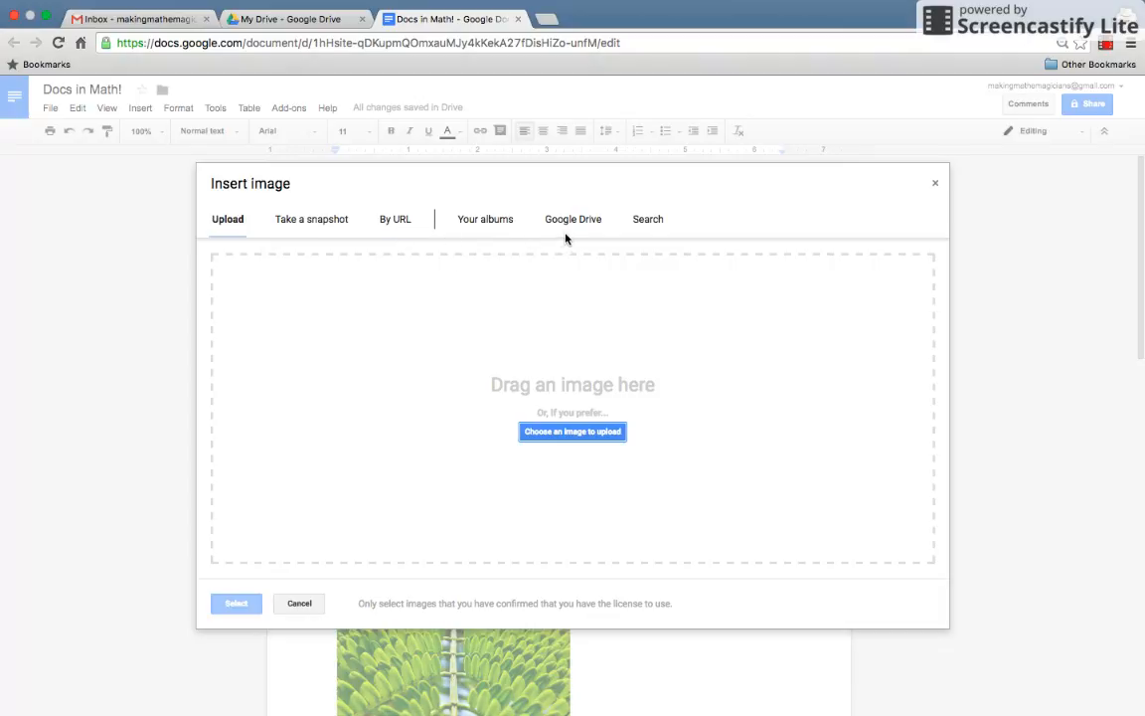
{"action": "left_click", "coordinate": [648, 222]}
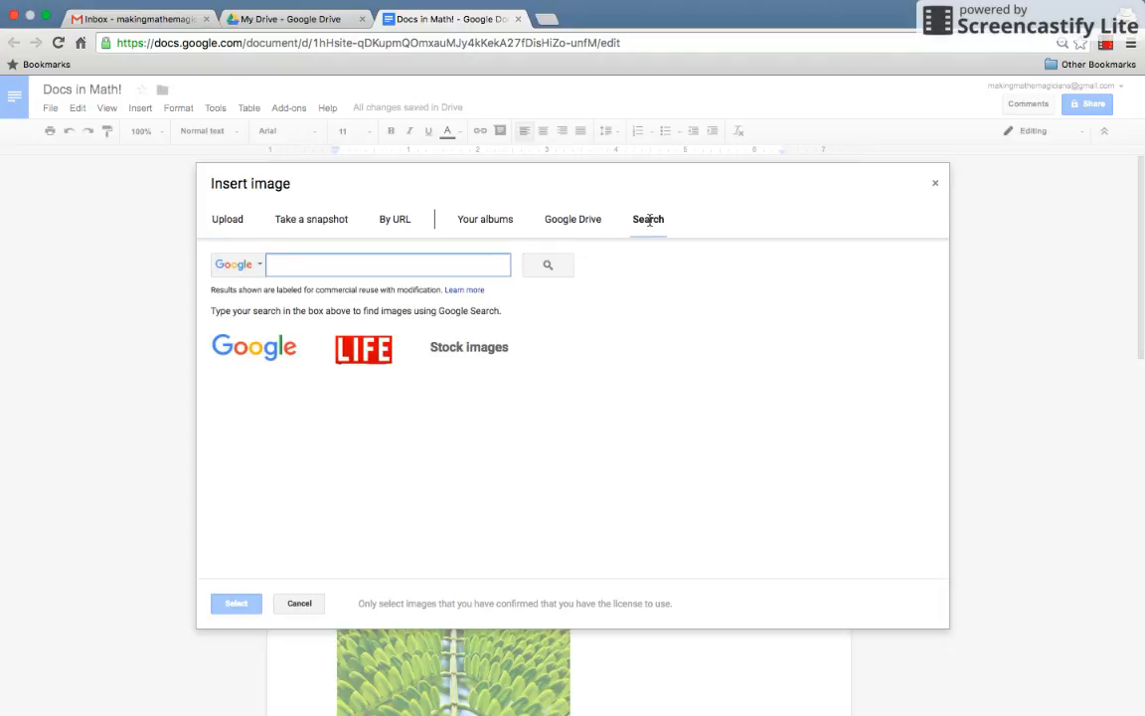
{"action": "left_click", "coordinate": [299, 603]}
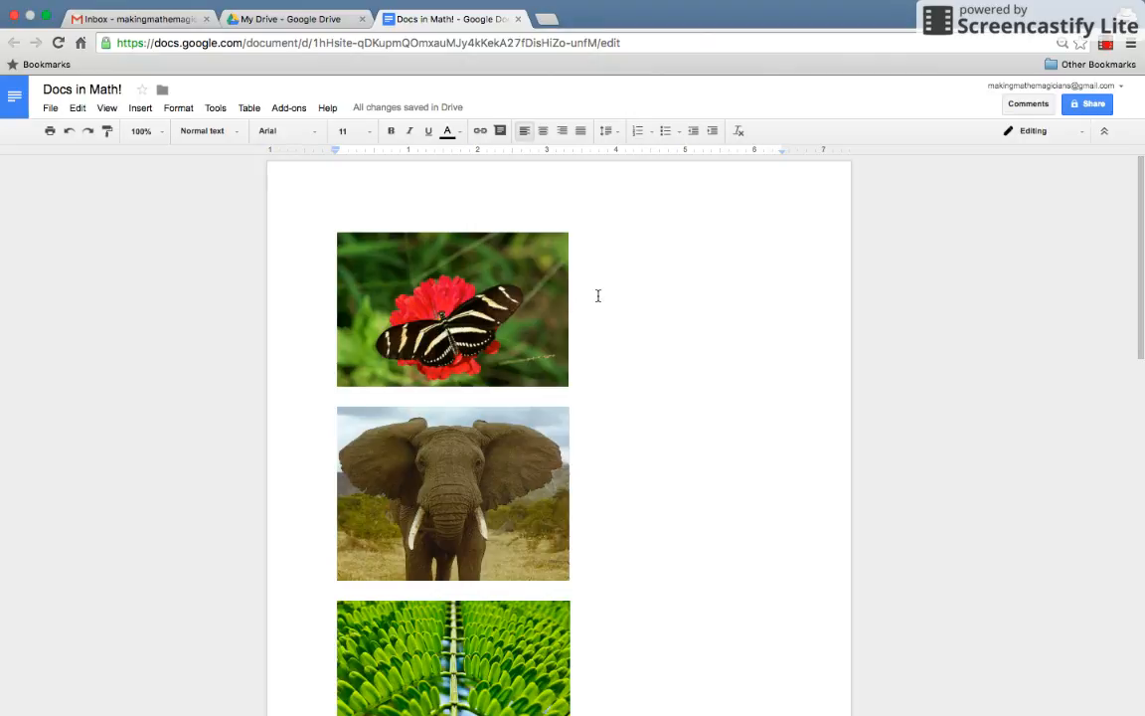
Add two blank lines above the butterfly and type 'Symmetry in Nature!' on the top line.
{"action": "left_click", "coordinate": [397, 237]}
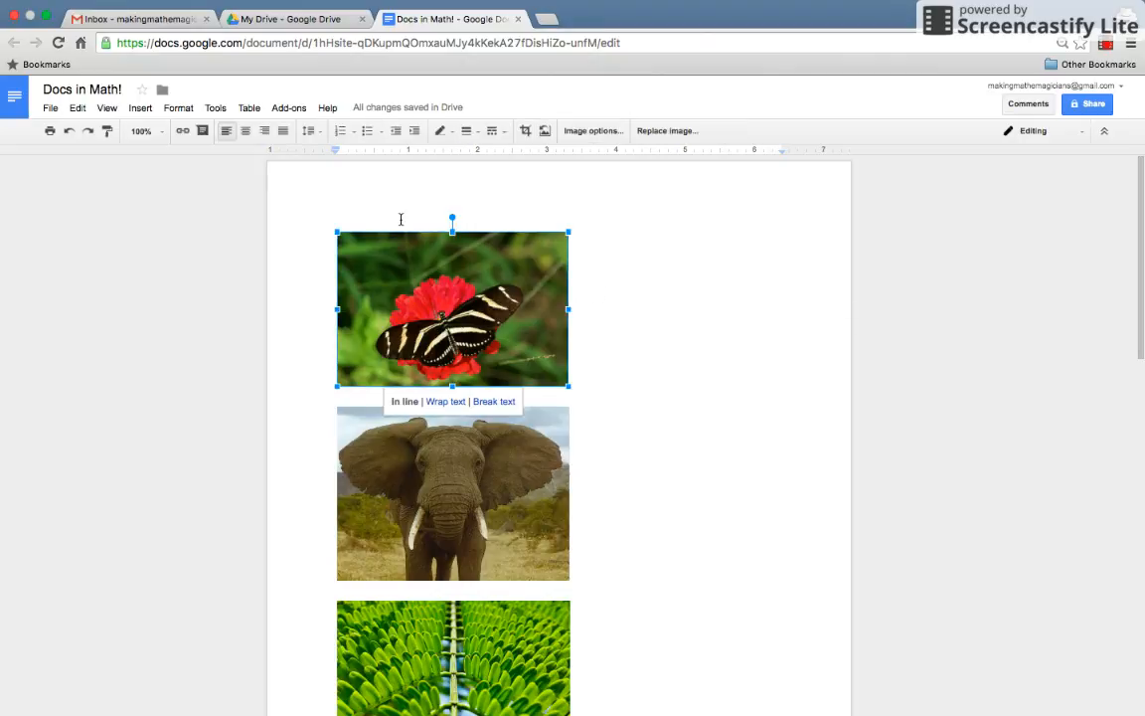
{"action": "left_click", "coordinate": [396, 218]}
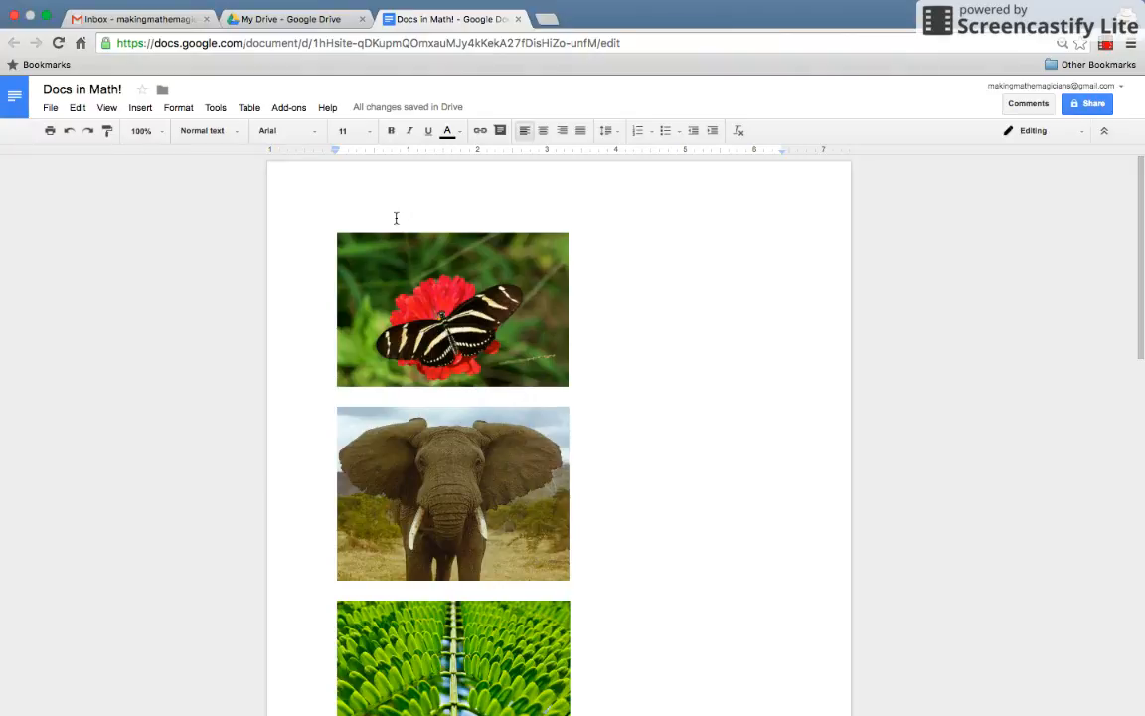
{"action": "key", "text": "Return"}
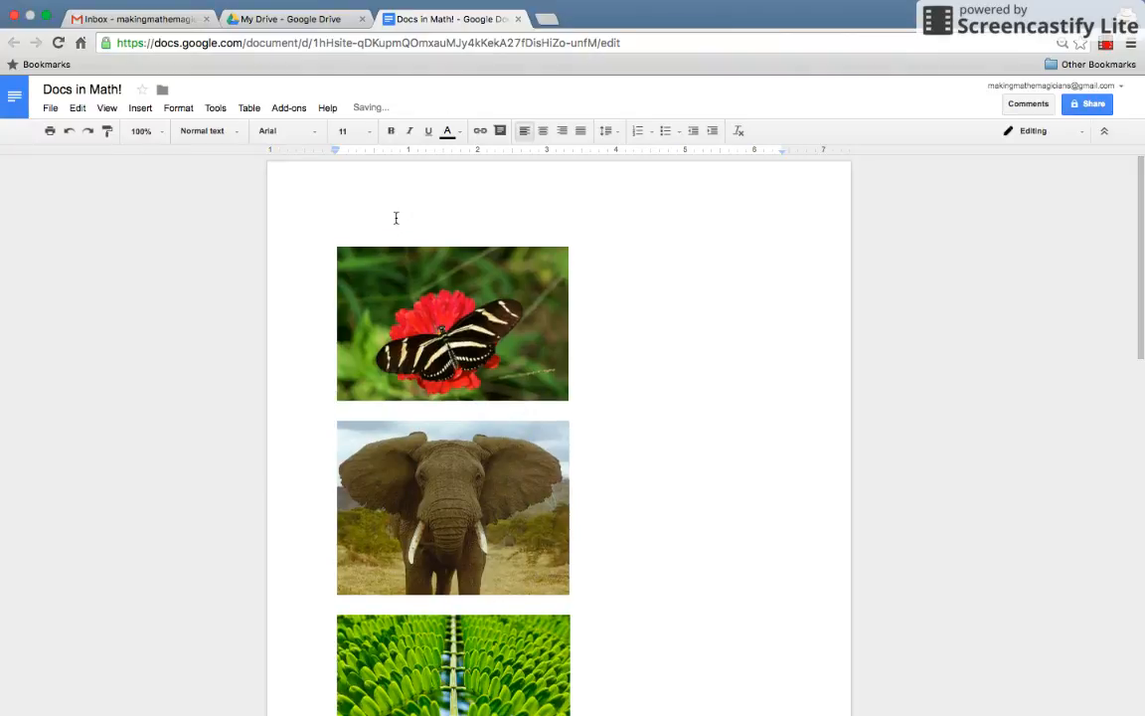
{"action": "key", "text": "Return"}
{"action": "left_click", "coordinate": [395, 218]}
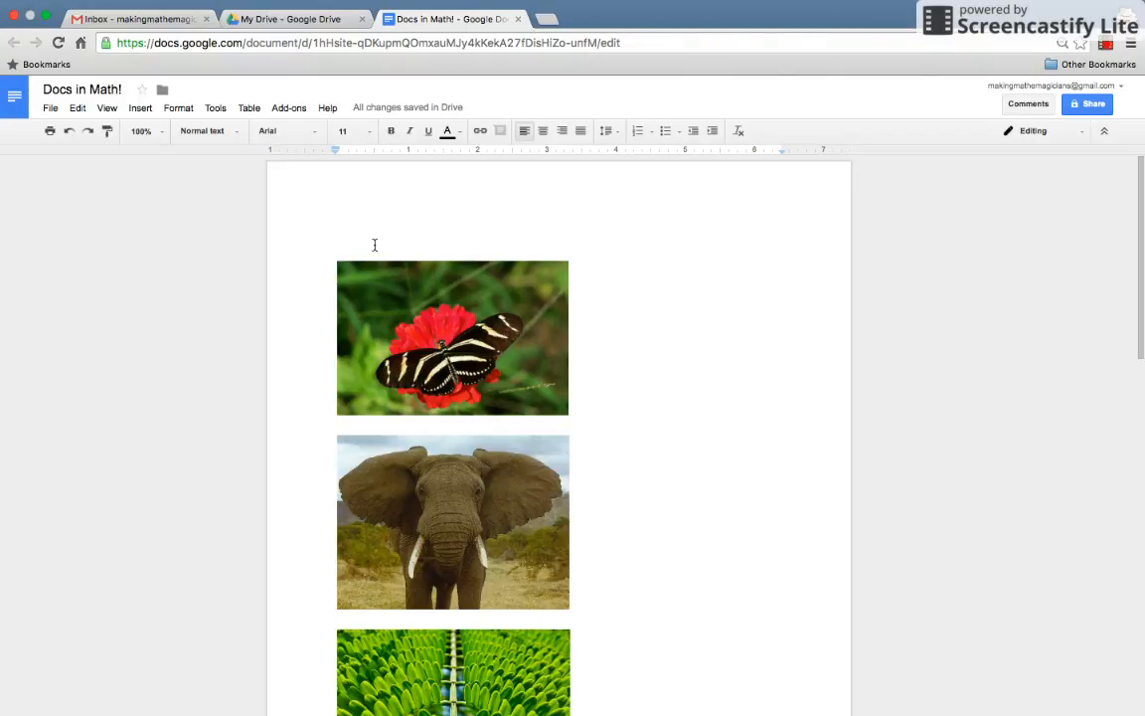
{"action": "type", "text": "Symmetry in Nature!"}
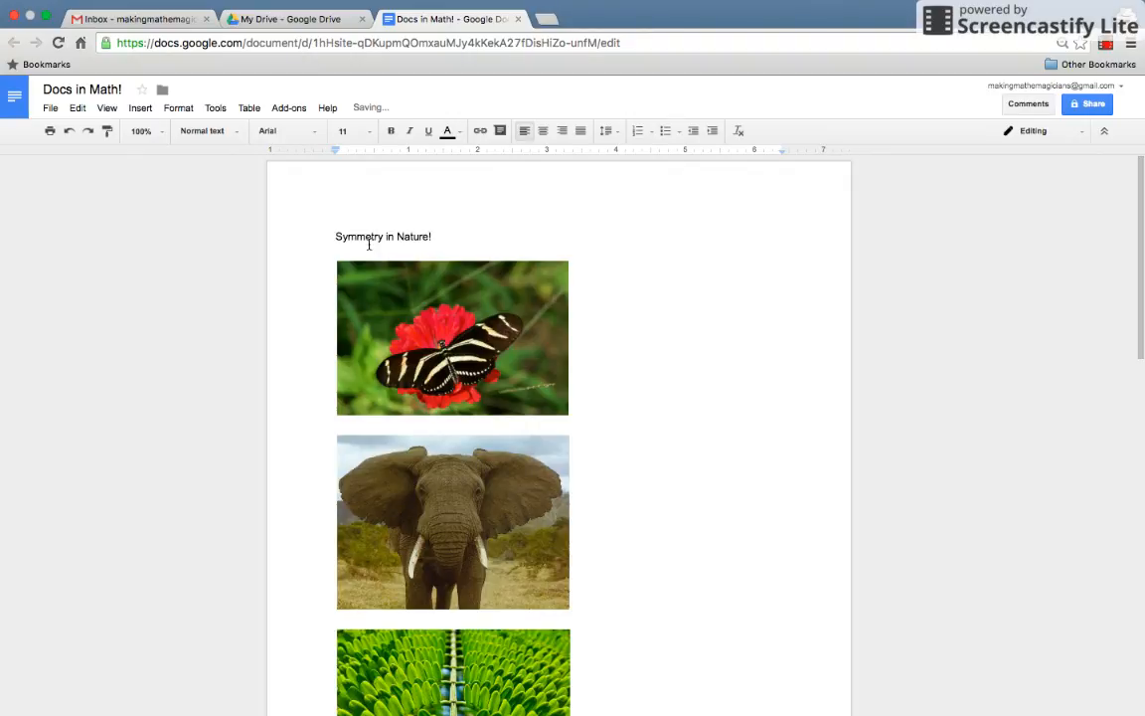
Center the 'Symmetry in Nature!' title in Amatic SC size 30, then close the document.
{"action": "left_click", "coordinate": [542, 132]}
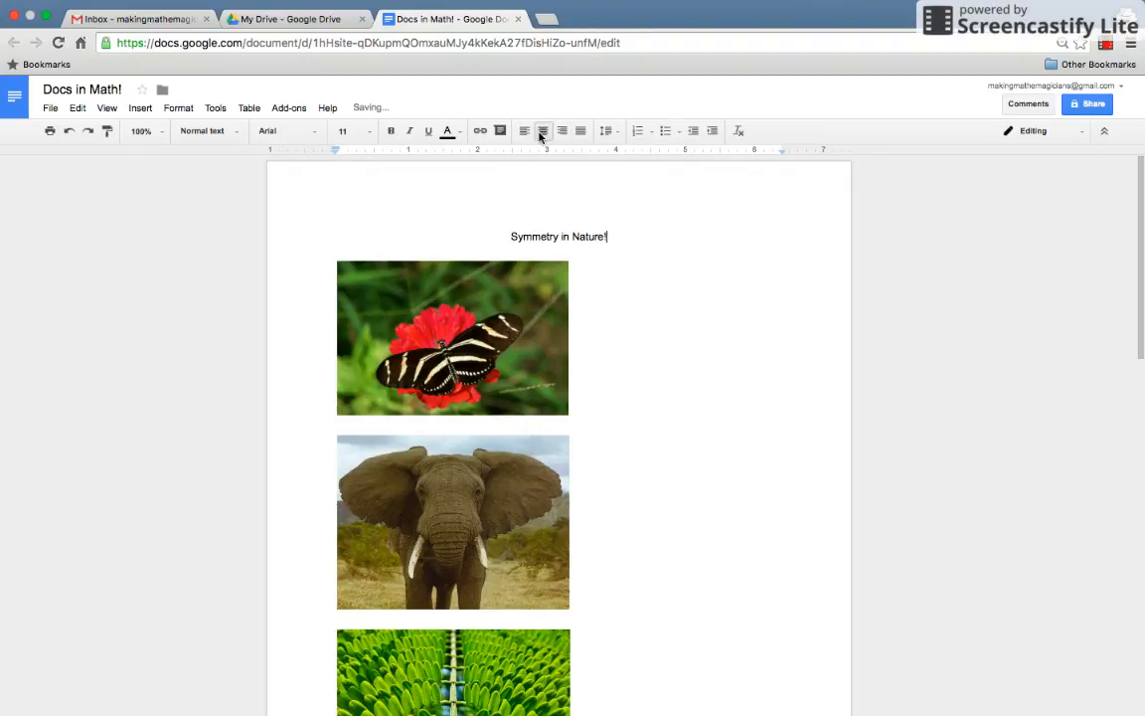
{"action": "left_click_drag", "start_coordinate": [511, 237], "coordinate": [630, 243]}
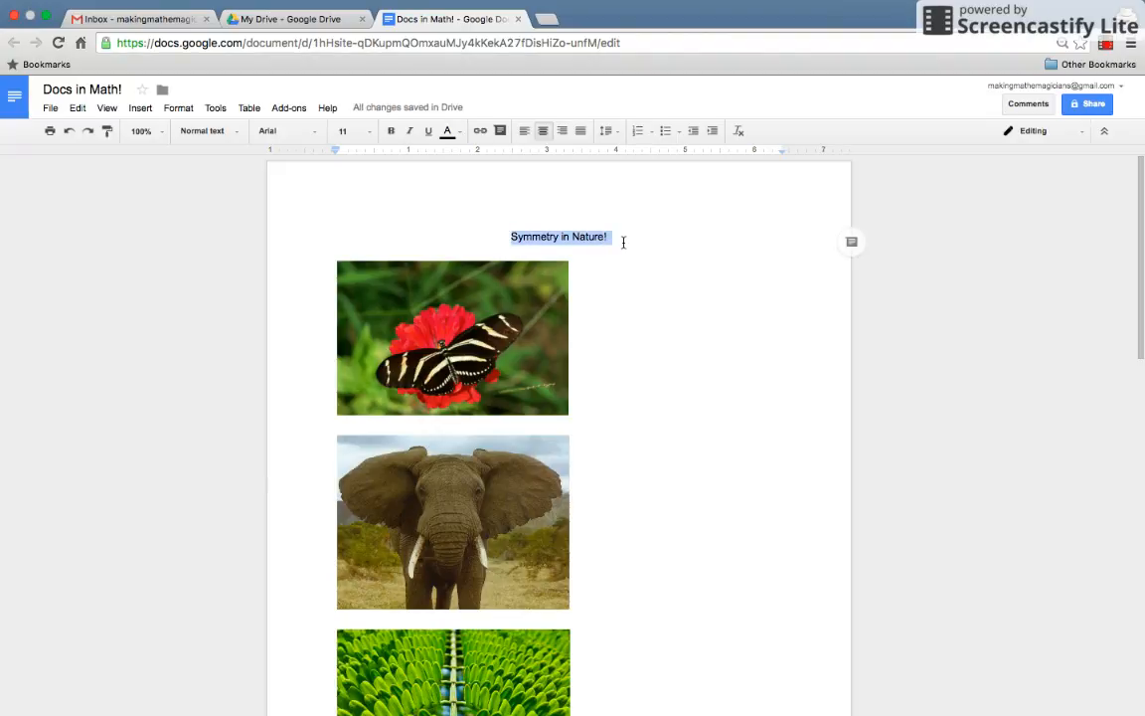
{"action": "left_click", "coordinate": [317, 134]}
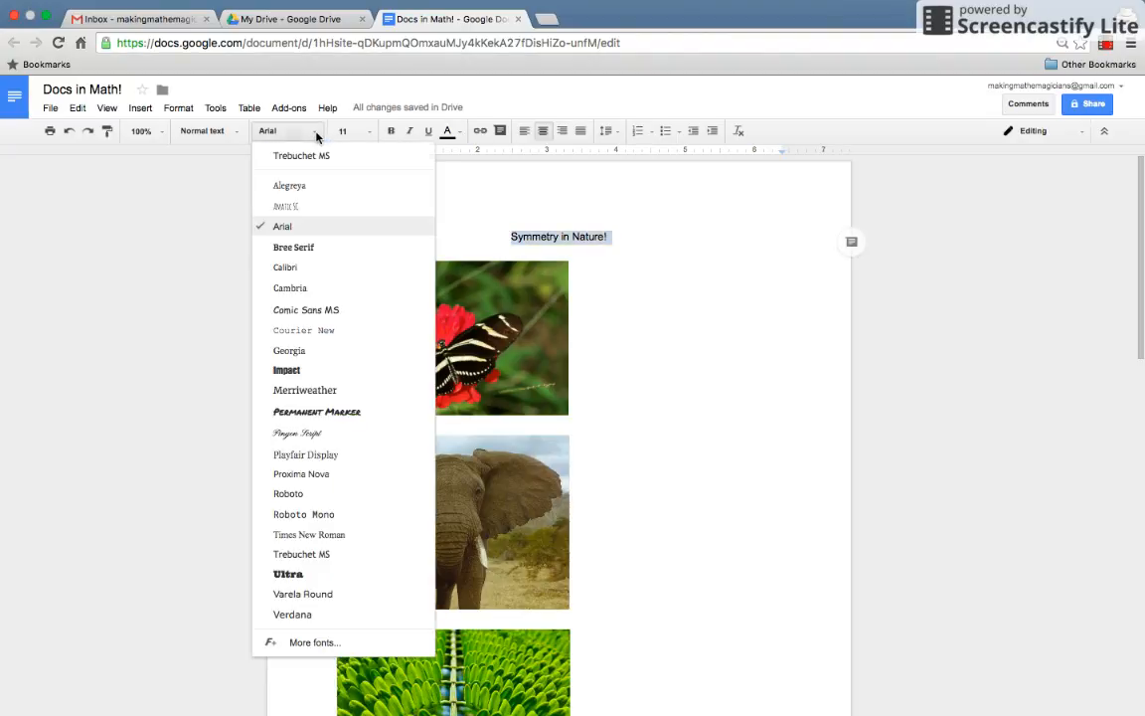
{"action": "left_click", "coordinate": [313, 209]}
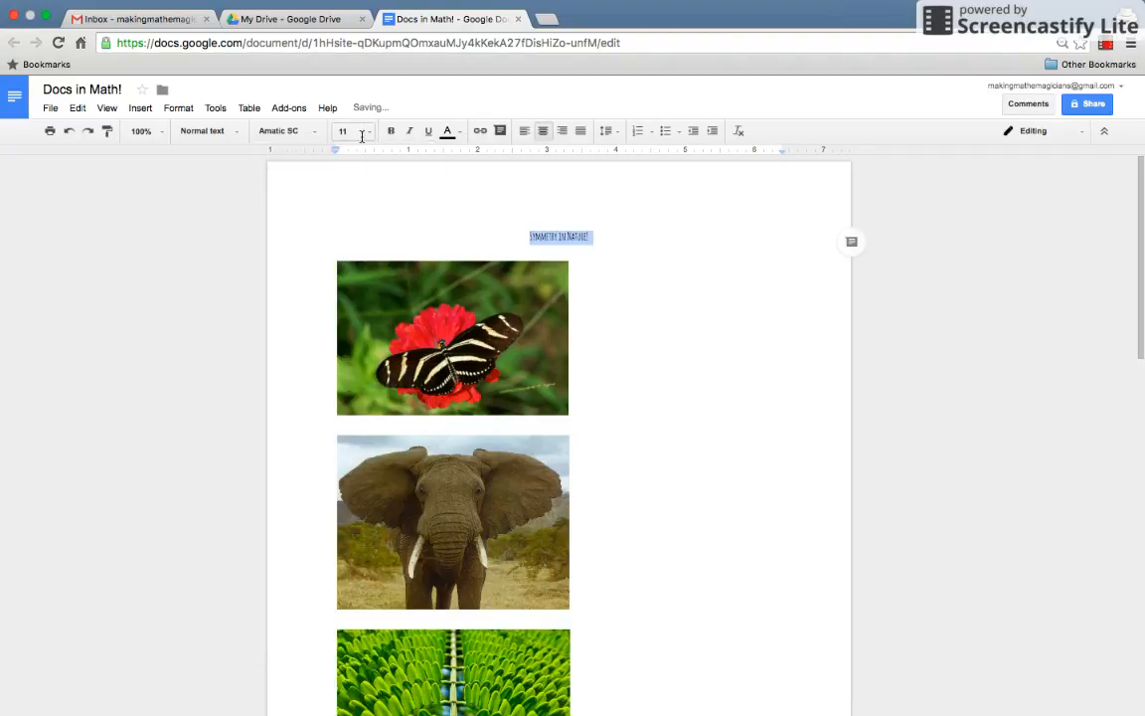
{"action": "left_click", "coordinate": [369, 136]}
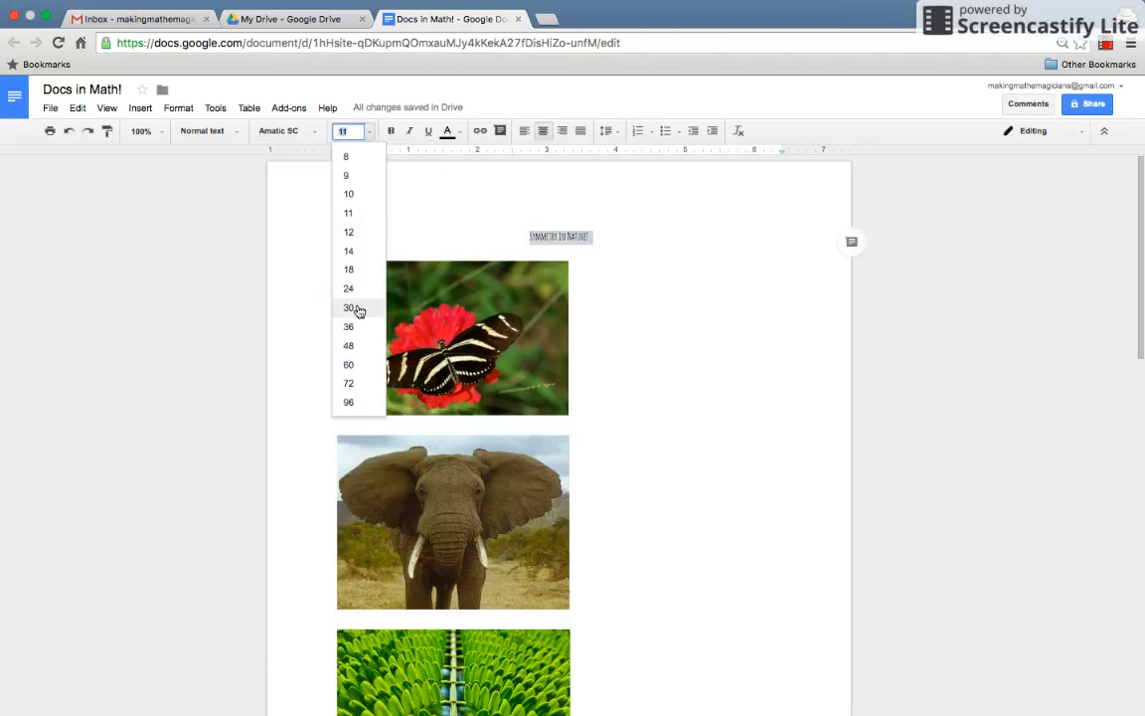
{"action": "left_click", "coordinate": [358, 307]}
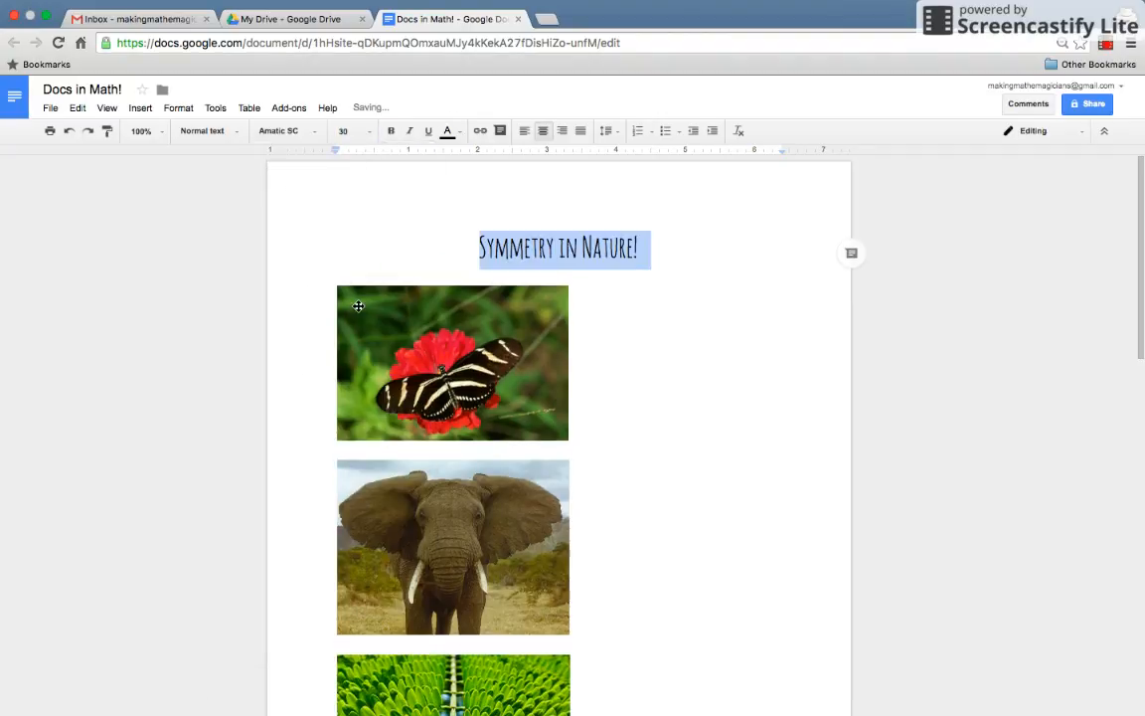
{"action": "left_click", "coordinate": [684, 249]}
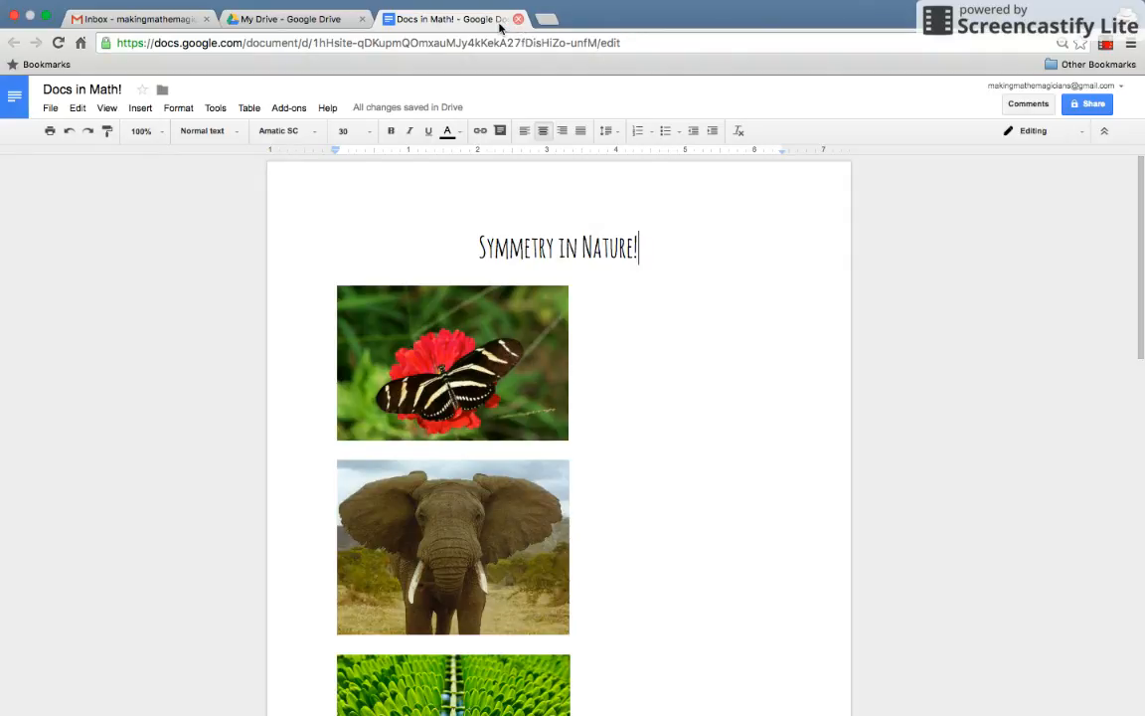
{"action": "left_click", "coordinate": [518, 19]}
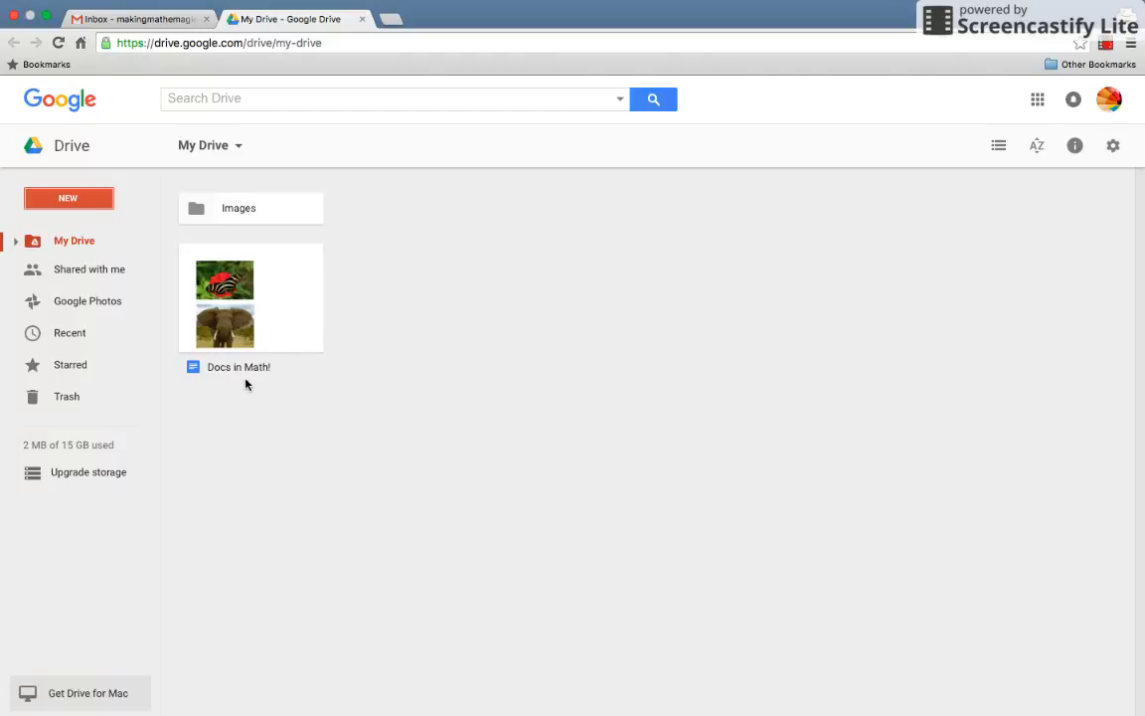
Select the Docs in Math! file in My Drive and bring up its sharing settings.
{"action": "left_click", "coordinate": [301, 302]}
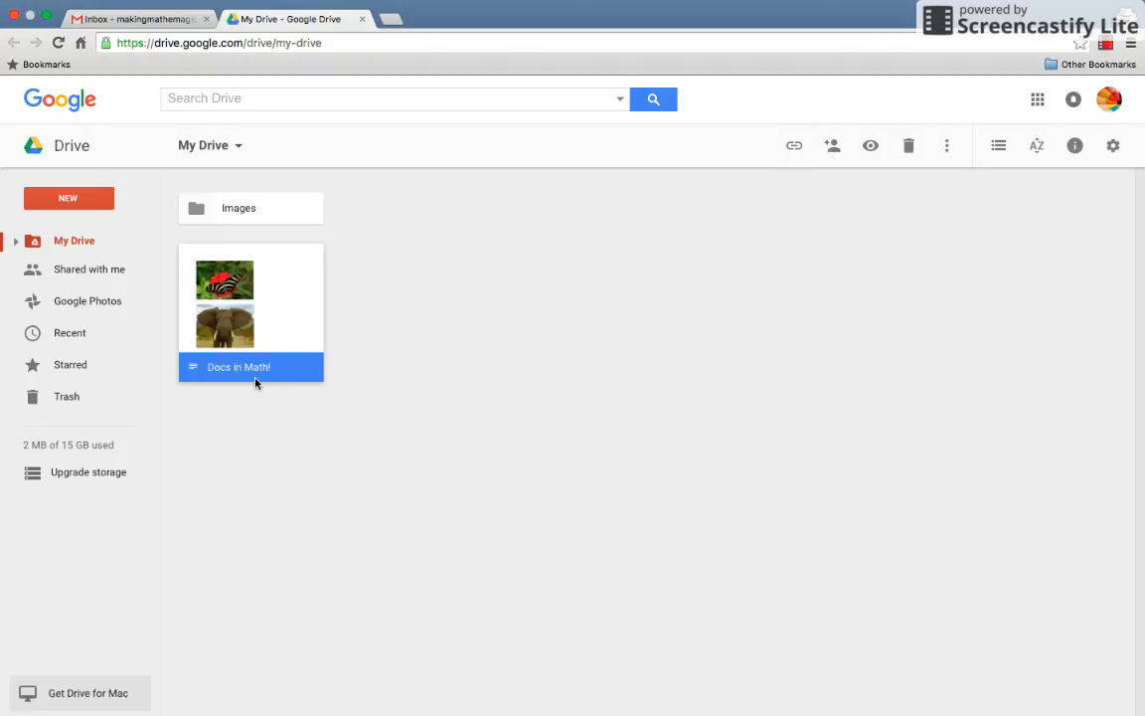
{"action": "left_click", "coordinate": [836, 151]}
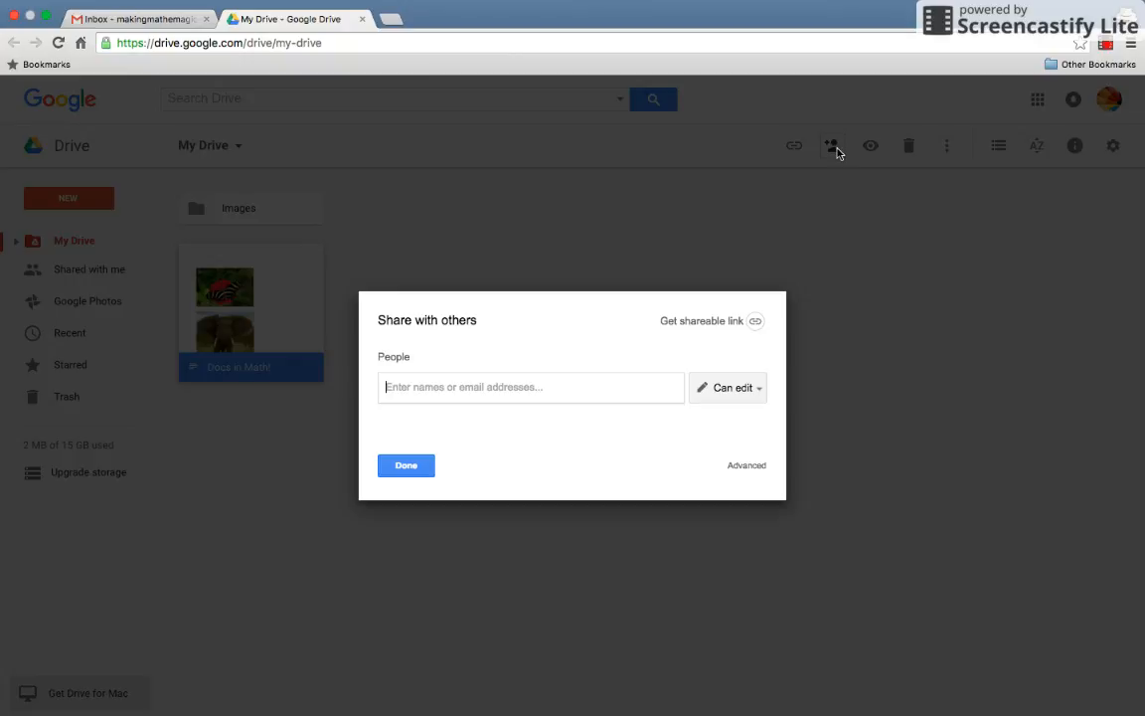
Invite the recipient by e-mail with Can edit access and send the share invitation.
{"action": "left_click", "coordinate": [759, 396]}
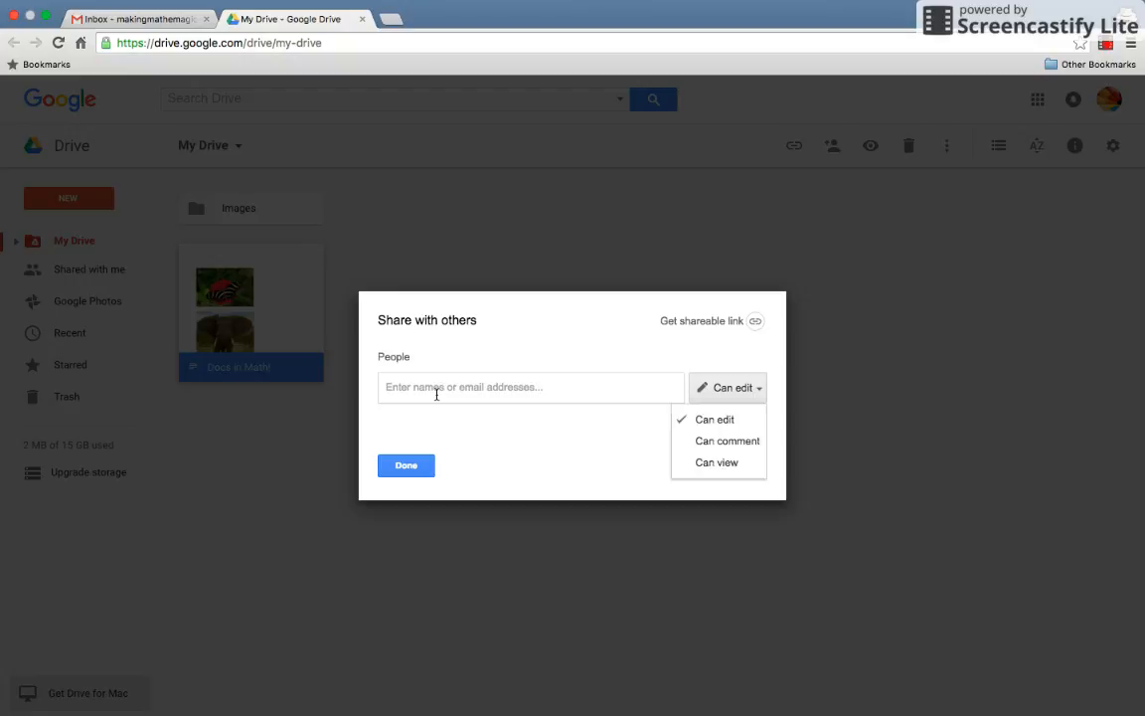
{"action": "left_click", "coordinate": [435, 391]}
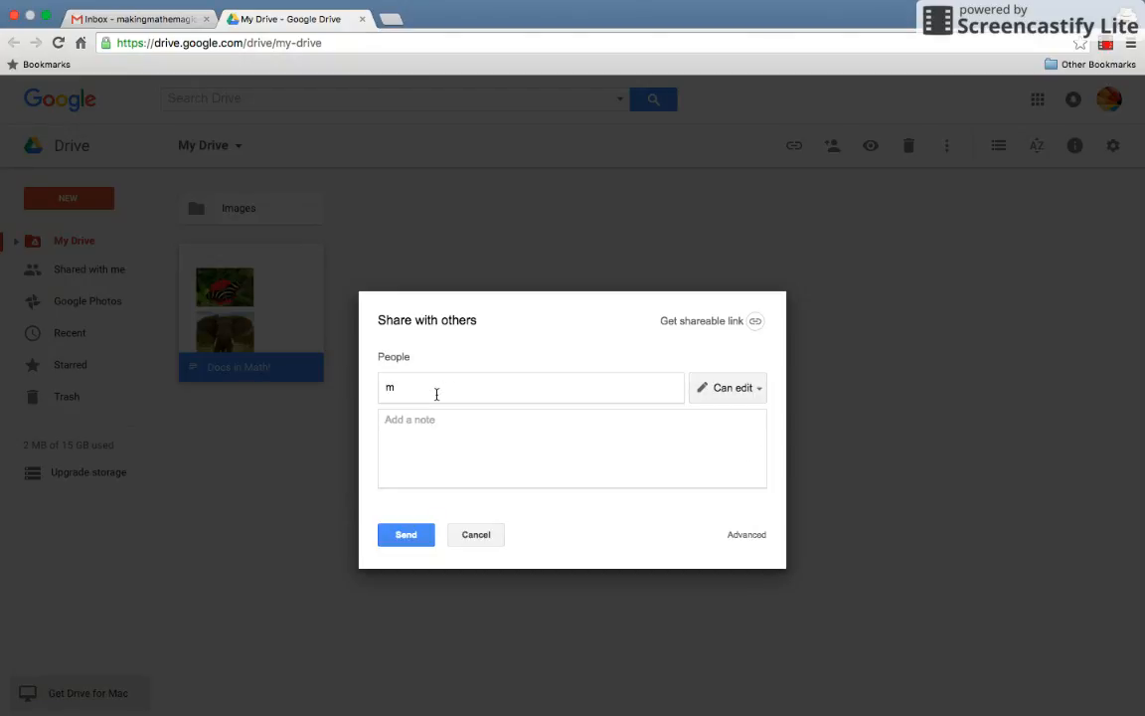
{"action": "left_click", "coordinate": [412, 542]}
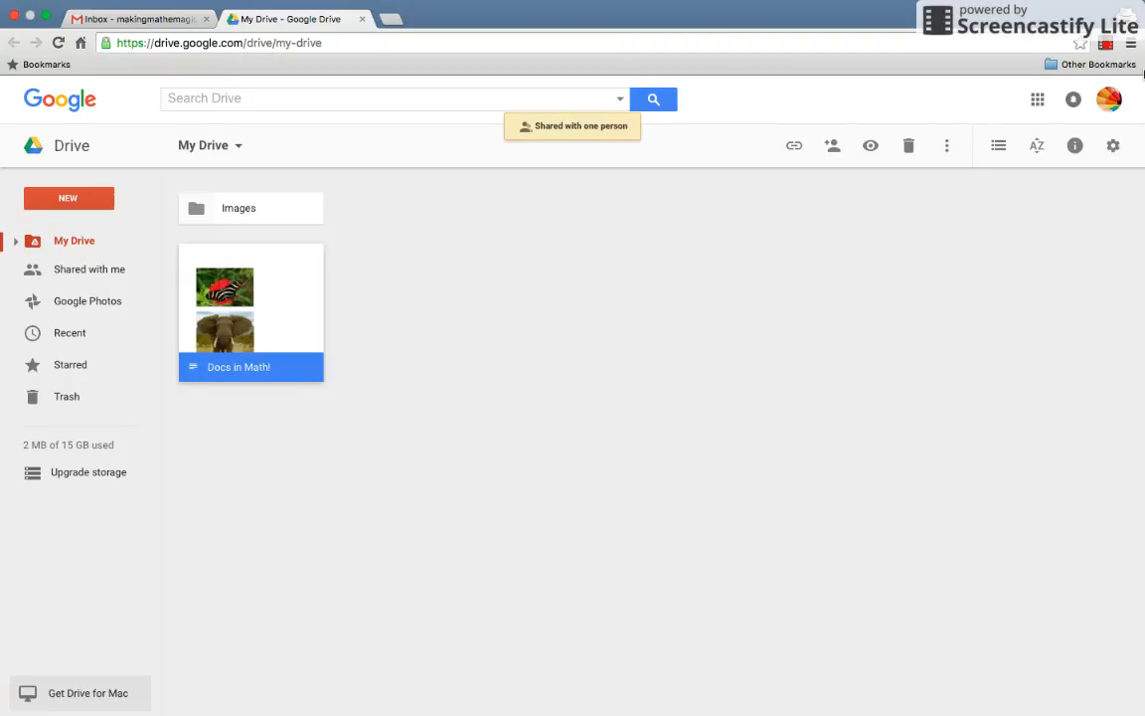
{"action": "left_click", "coordinate": [1109, 48]}
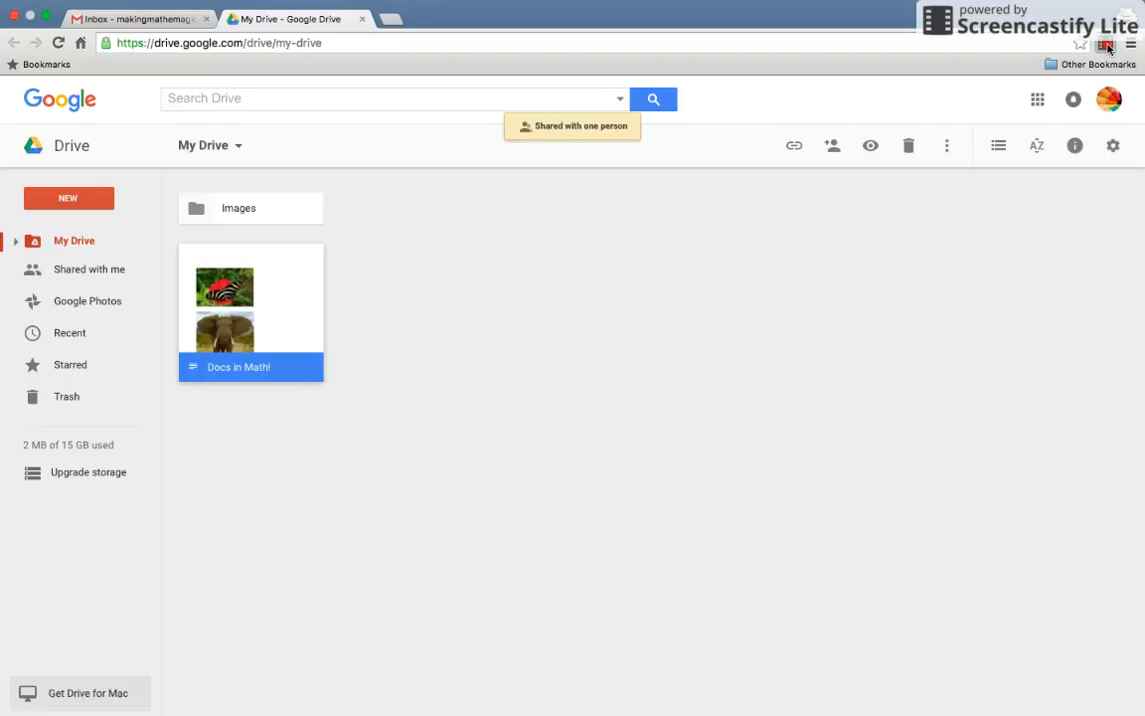